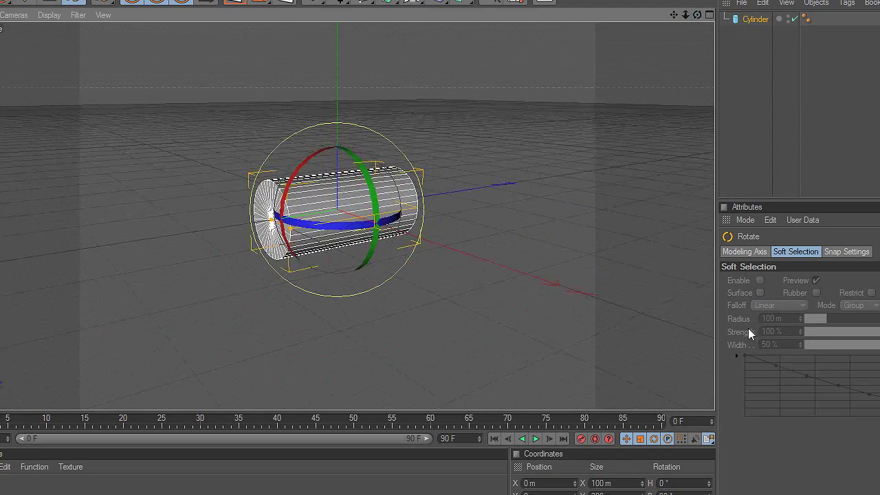
# Turn off the cylinder's caps so that both of its ends are open
pyautogui.click(754, 21)
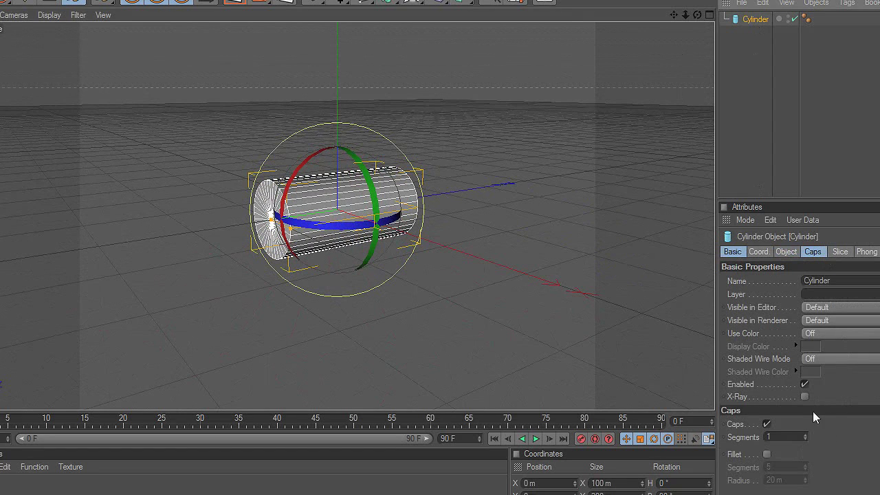
pyautogui.click(767, 425)
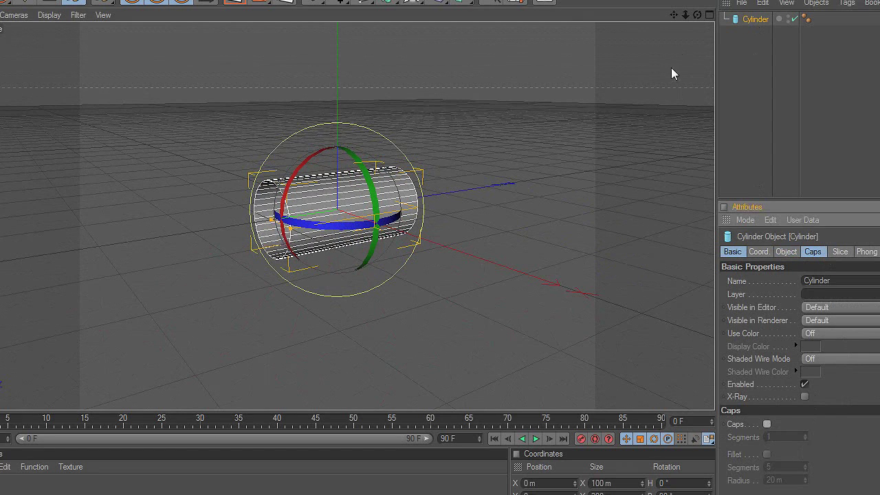
pyautogui.moveTo(697, 17); pyautogui.dragTo(733, 19)
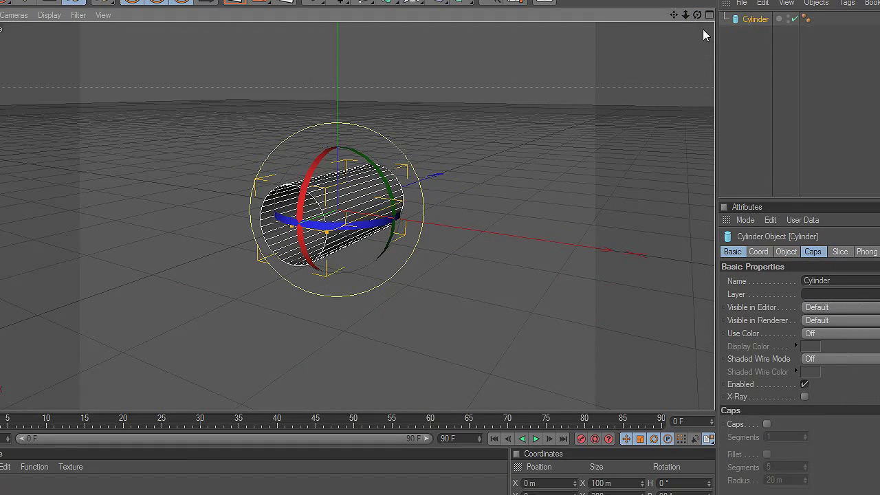
pyautogui.moveTo(698, 14); pyautogui.dragTo(691, 16)
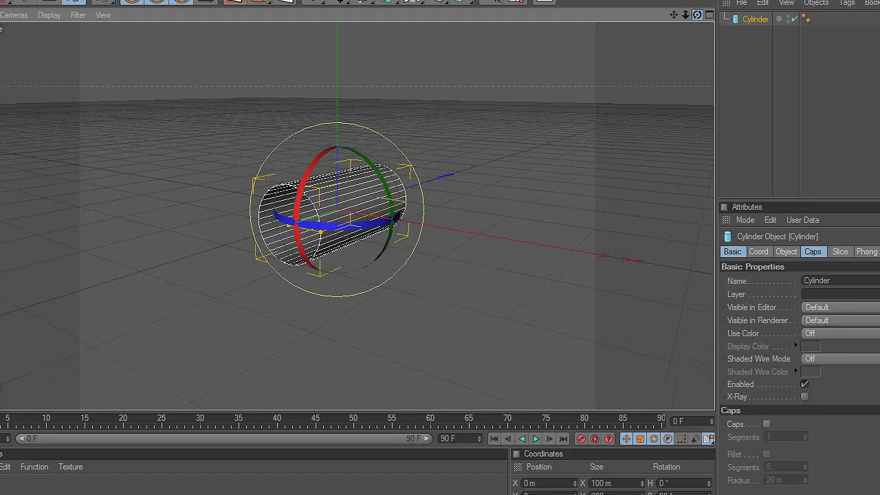
# Enable Slice on the cylinder, from 0° to 180°, to leave a half-pipe shell
pyautogui.click(840, 252)
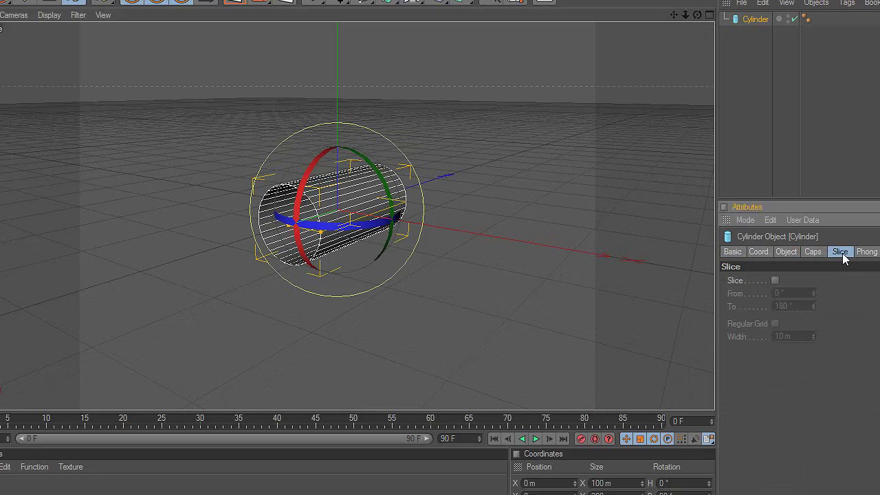
pyautogui.click(775, 281)
pyautogui.scroll(7, 523, 195)
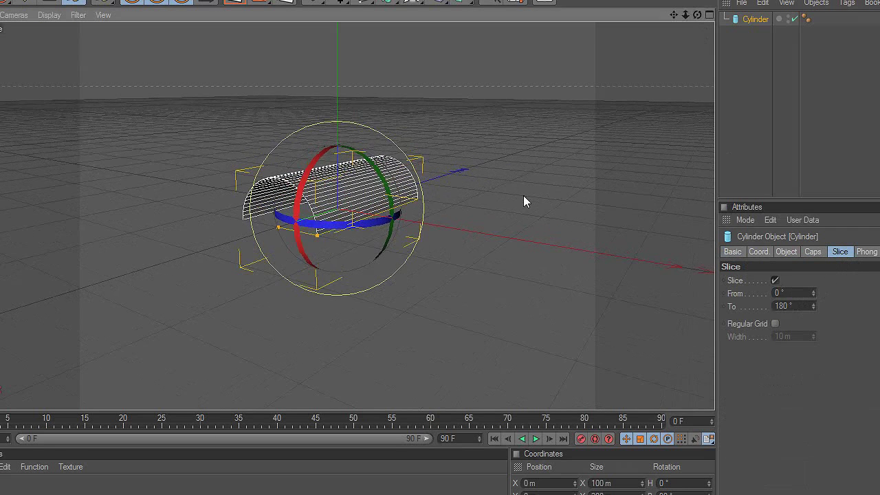
pyautogui.moveTo(697, 14); pyautogui.dragTo(715, 4)
pyautogui.moveTo(673, 26); pyautogui.dragTo(702, 67)
# Set the sliced cylinder's rotation segments to 9
pyautogui.click(784, 251)
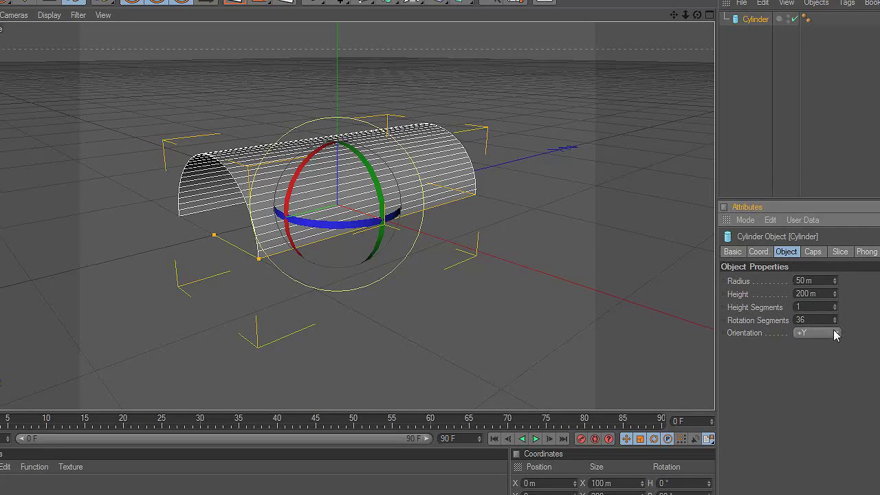
pyautogui.write('18')
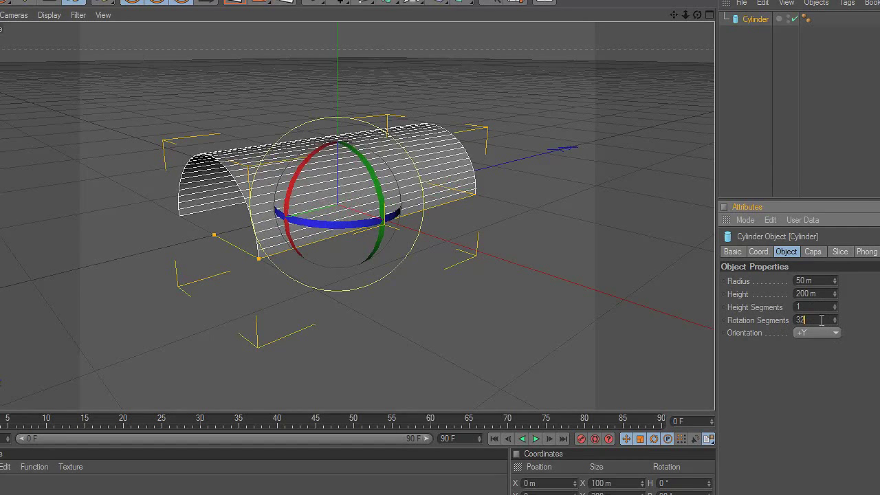
pyautogui.press('BackSpace')
pyautogui.press('BackSpace')
pyautogui.write('9')
pyautogui.click(703, 15)
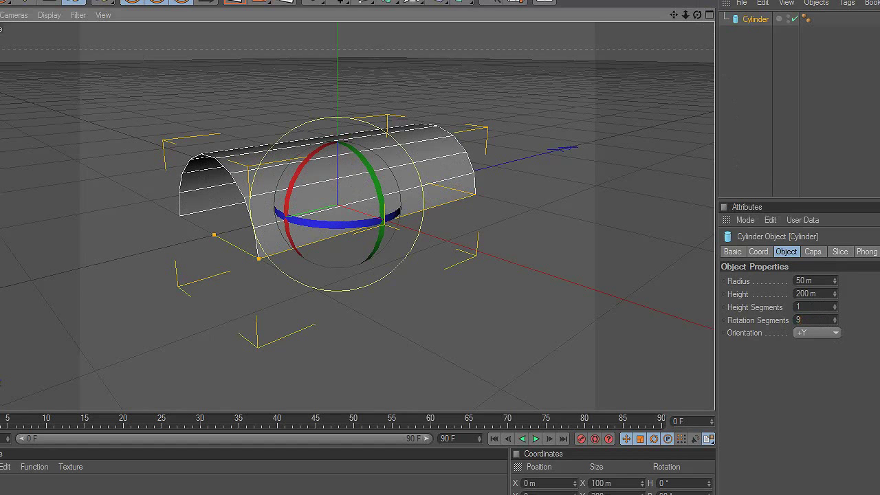
pyautogui.moveTo(695, 17); pyautogui.dragTo(697, 114)
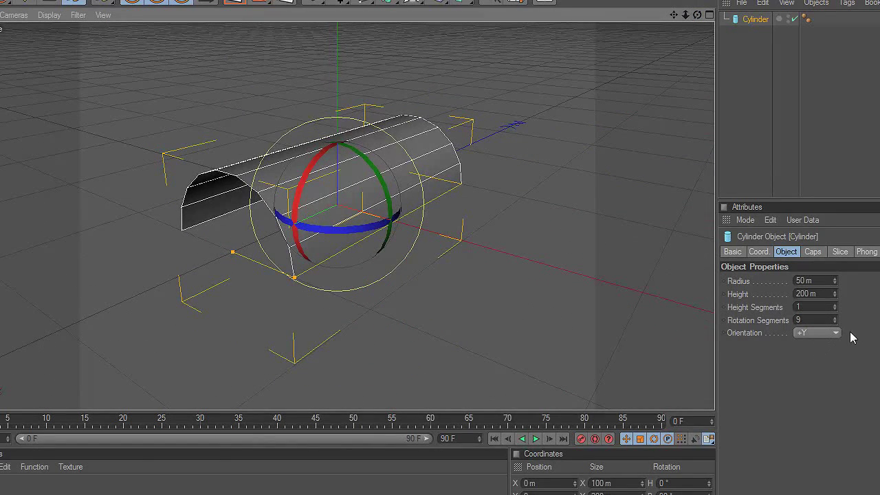
# Raise the sliced cylinder's height segments to 6
pyautogui.click(834, 305)
pyautogui.click(834, 305)
pyautogui.click(835, 304)
pyautogui.click(834, 305)
pyautogui.click(835, 305)
pyautogui.moveTo(697, 14); pyautogui.dragTo(571, 98)
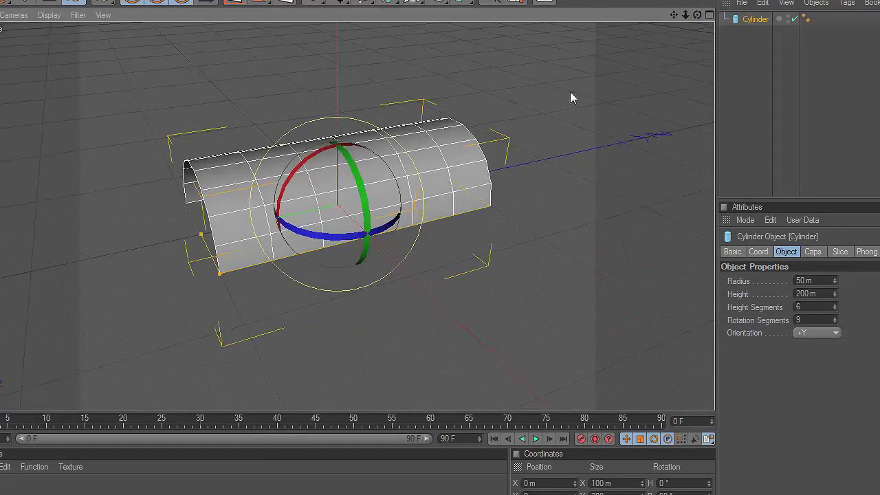
# Convert the half cylinder into an editable polygon object and keep it selected
pyautogui.click(5, 88)
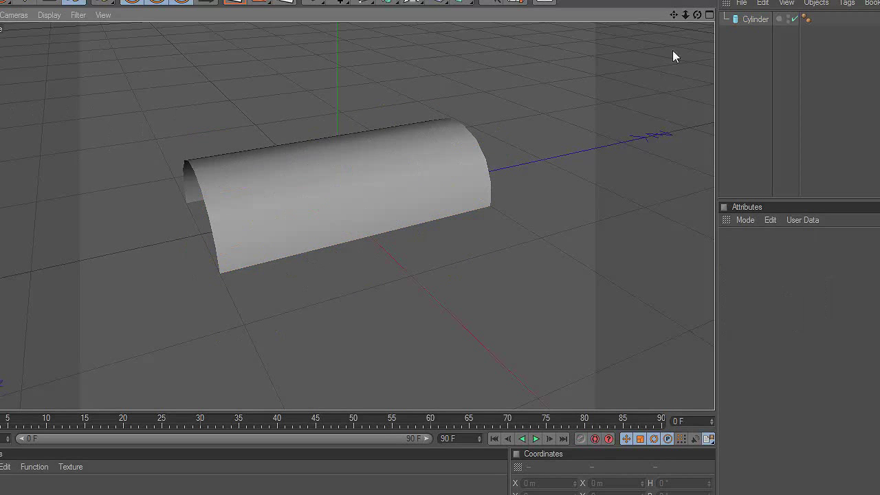
pyautogui.click(751, 20)
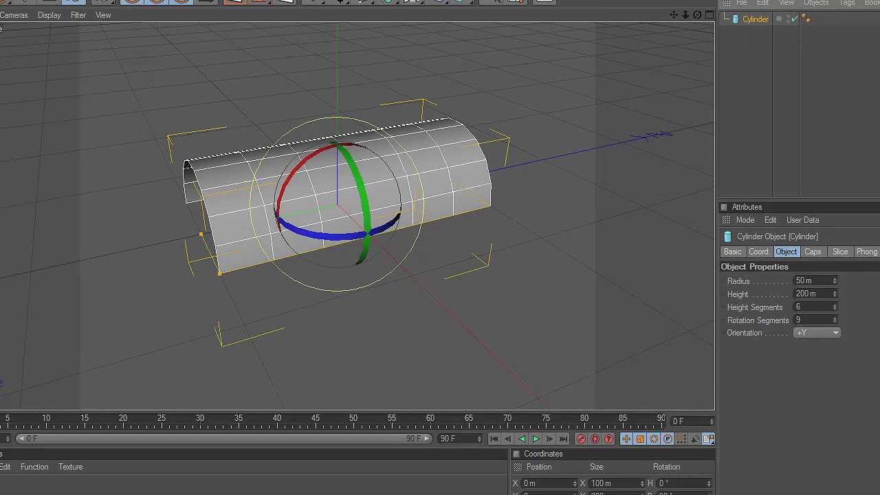
pyautogui.press('c')
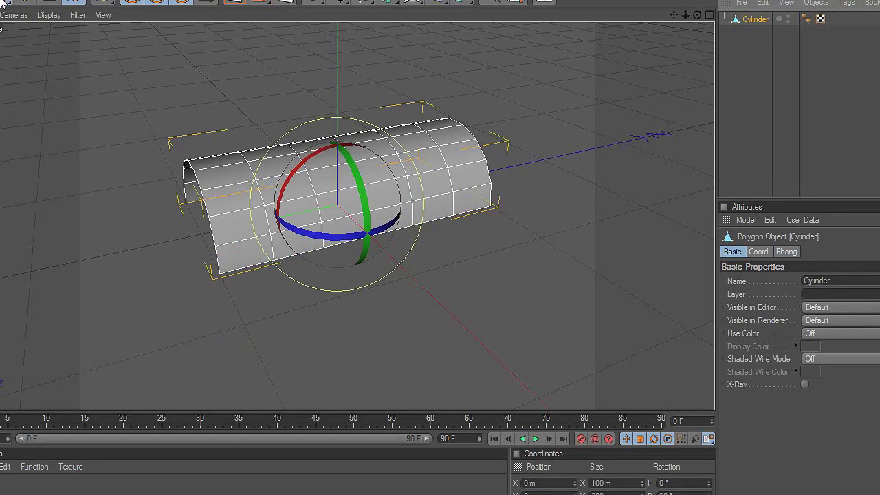
pyautogui.click(220, 98)
pyautogui.moveTo(698, 14); pyautogui.dragTo(464, 94)
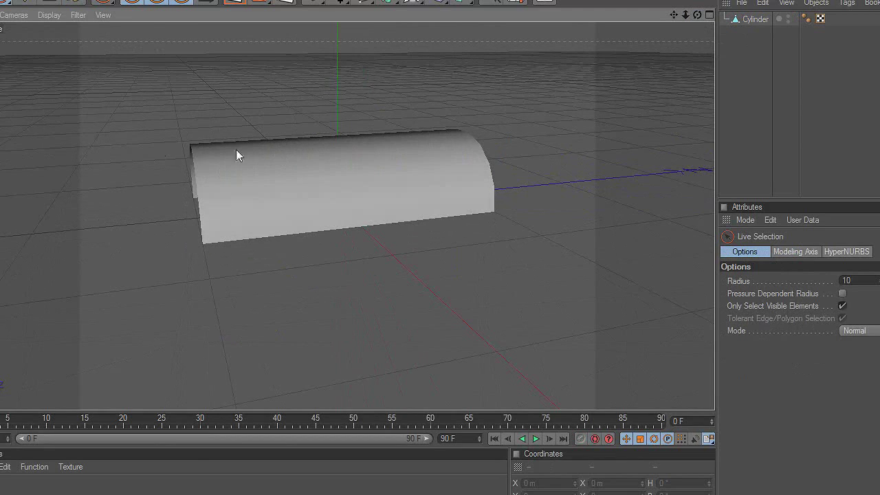
pyautogui.click(316, 180)
# In the top view, rectangle-select the row of points at the shell's +Z end and move it outward about 7 m
pyautogui.middleClick(592, 176)
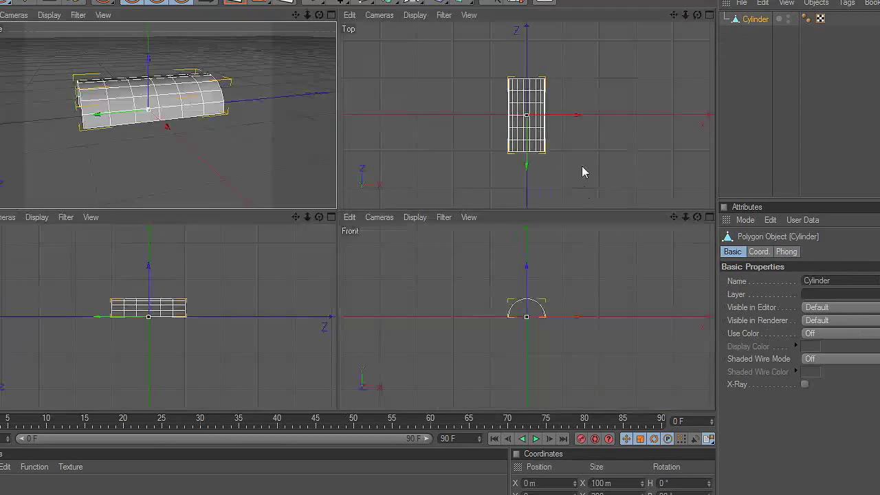
pyautogui.middleClick(590, 74)
pyautogui.moveTo(673, 15); pyautogui.dragTo(668, 66)
pyautogui.scroll(4, 550, 160)
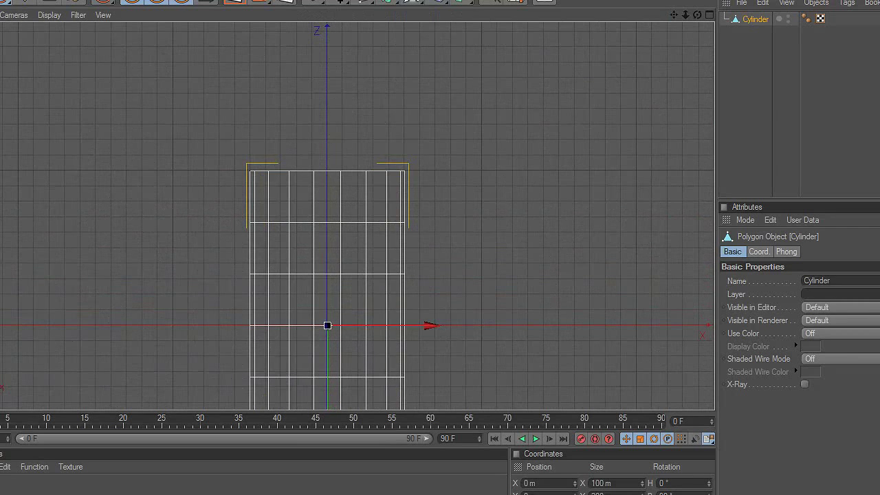
pyautogui.scroll(3, 295, 161)
pyautogui.moveTo(8, 2); pyautogui.dragTo(32, 11)
pyautogui.click(39, 4)
pyautogui.scroll(3, 241, 131)
pyautogui.moveTo(159, 109); pyautogui.dragTo(517, 180)
pyautogui.scroll(-2, 505, 207)
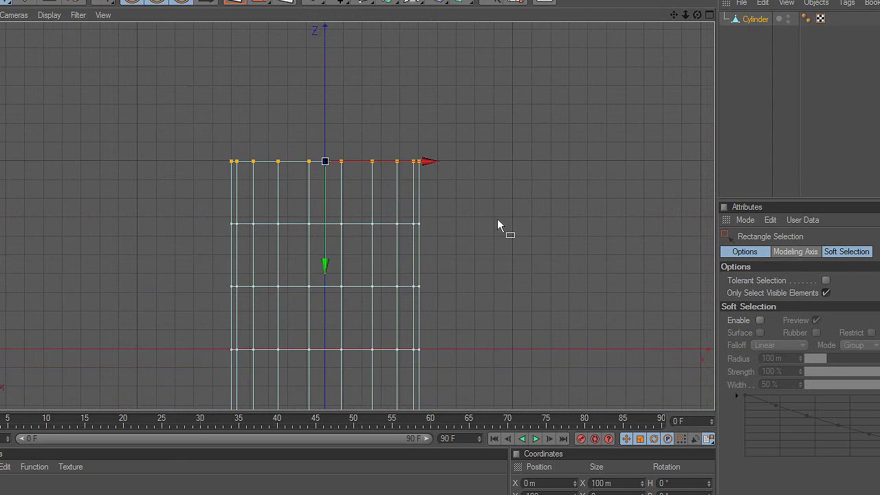
pyautogui.scroll(1, 388, 222)
pyautogui.moveTo(323, 258); pyautogui.dragTo(323, 243)
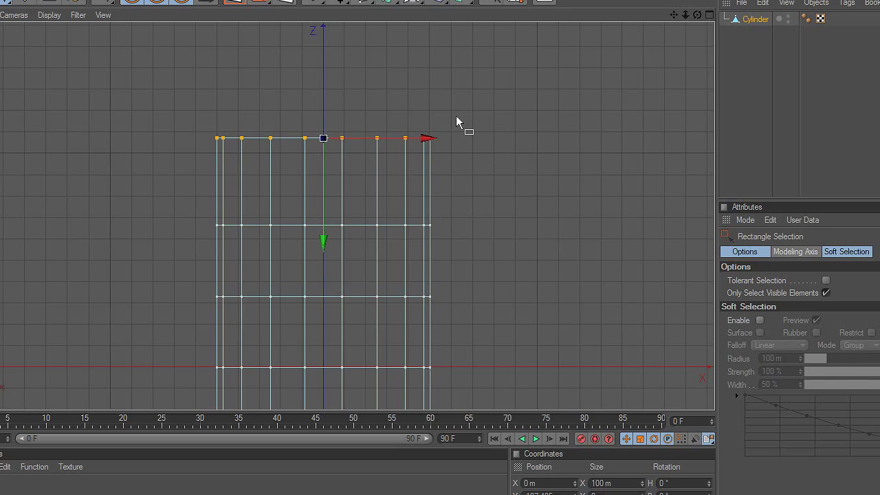
# Deselect the outermost end point on each side and move the remaining end points outward about 8.4 m
pyautogui.keyDown('ctrl'); pyautogui.moveTo(426, 168); pyautogui.dragTo(426, 168); pyautogui.keyUp('ctrl')
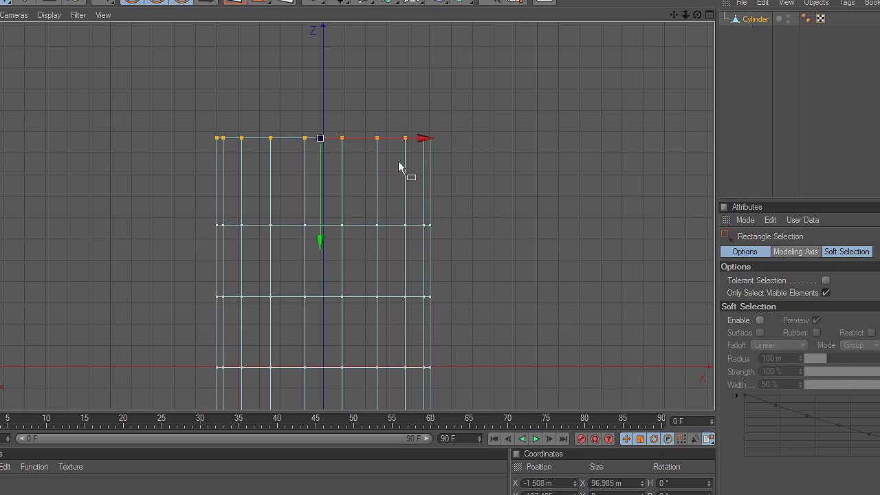
pyautogui.keyDown('ctrl'); pyautogui.moveTo(208, 124); pyautogui.dragTo(215, 155); pyautogui.keyUp('ctrl')
pyautogui.keyDown('ctrl'); pyautogui.click(217, 139); pyautogui.keyUp('ctrl')
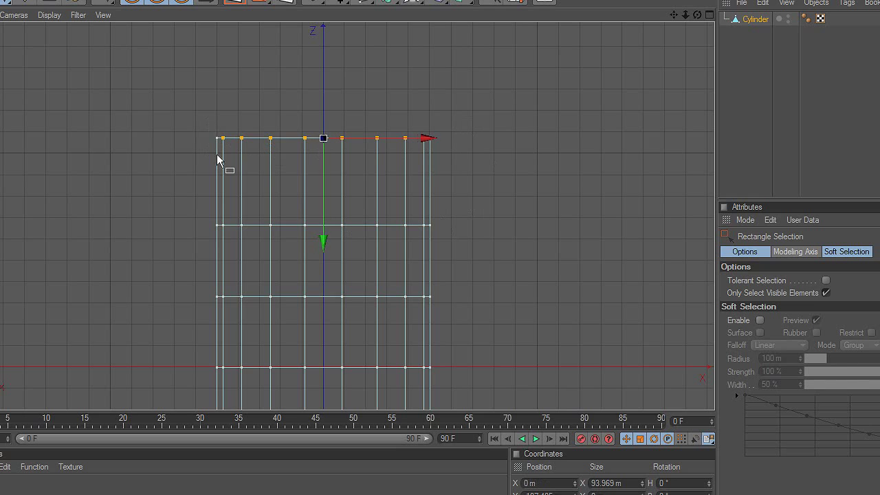
pyautogui.moveTo(328, 170); pyautogui.dragTo(328, 153)
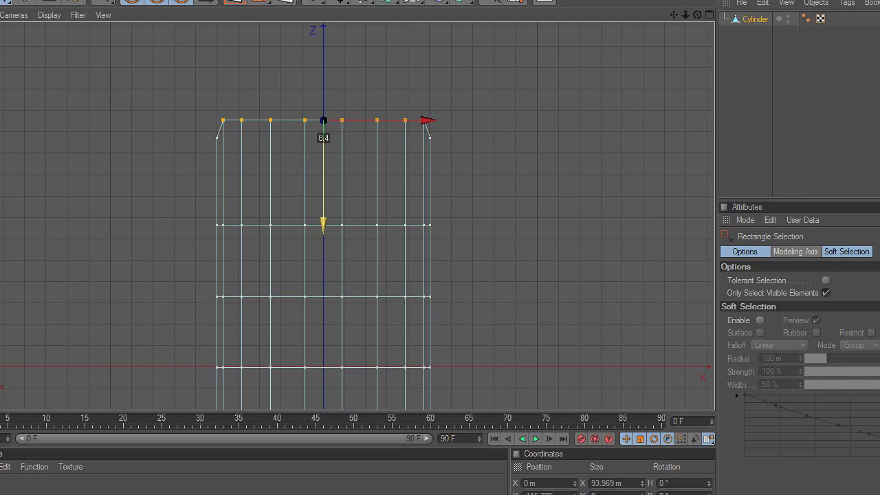
# Deselect the next pair of outer end points and move the remaining six columns outward about 15 m
pyautogui.keyDown('ctrl'); pyautogui.click(221, 121); pyautogui.keyUp('ctrl')
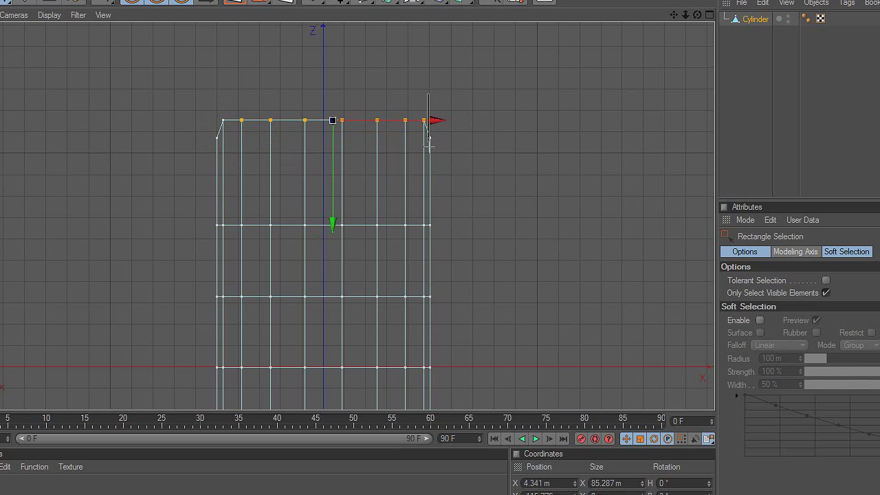
pyautogui.keyDown('ctrl'); pyautogui.click(426, 122); pyautogui.keyUp('ctrl')
pyautogui.moveTo(329, 172); pyautogui.dragTo(329, 140)
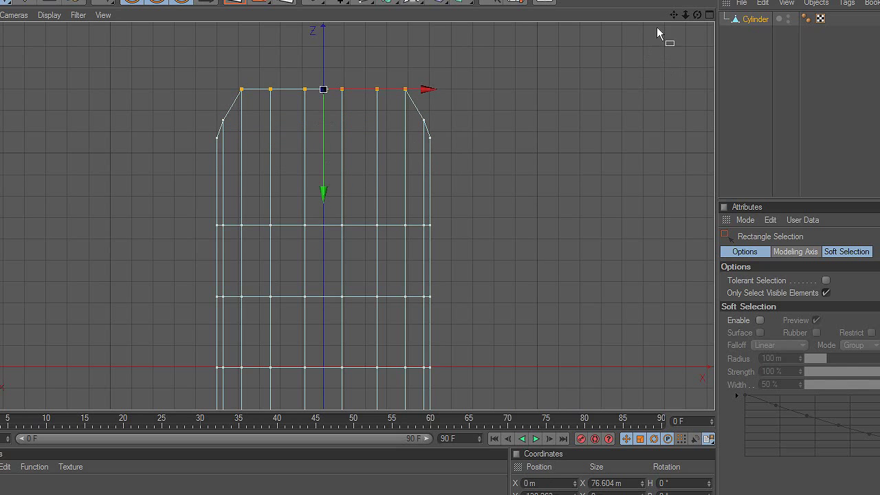
# Remove one more outer point per side from the selection and move the four middle end points outward about 19 m
pyautogui.moveTo(674, 16); pyautogui.dragTo(511, 138)
pyautogui.keyDown('ctrl'); pyautogui.moveTo(383, 205); pyautogui.dragTo(374, 206); pyautogui.keyUp('ctrl')
pyautogui.keyDown('ctrl'); pyautogui.moveTo(183, 151); pyautogui.dragTo(227, 203); pyautogui.keyUp('ctrl')
pyautogui.moveTo(295, 202); pyautogui.dragTo(295, 162)
# Keep only the two centre end points selected and move them outward about 13 m to complete the rounded tip
pyautogui.keyDown('ctrl'); pyautogui.moveTo(234, 117); pyautogui.dragTo(253, 151); pyautogui.keyUp('ctrl')
pyautogui.keyDown('ctrl'); pyautogui.moveTo(370, 105); pyautogui.dragTo(344, 150); pyautogui.keyUp('ctrl')
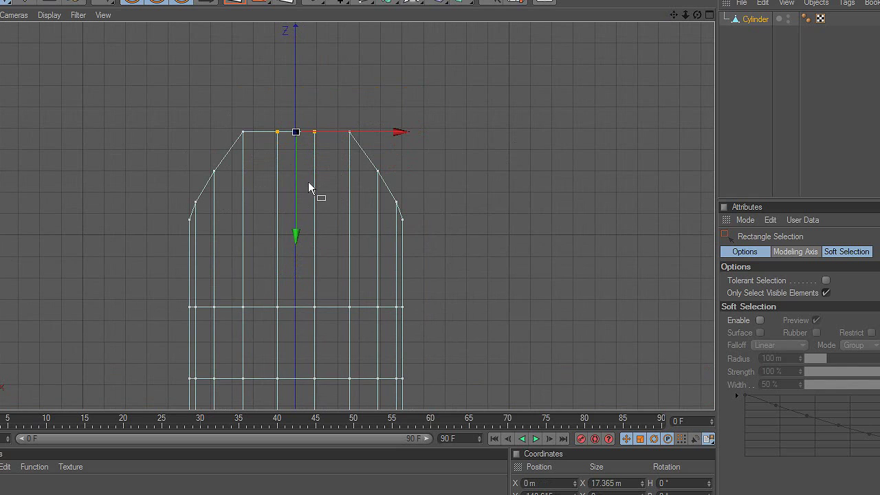
pyautogui.moveTo(292, 185); pyautogui.dragTo(292, 157)
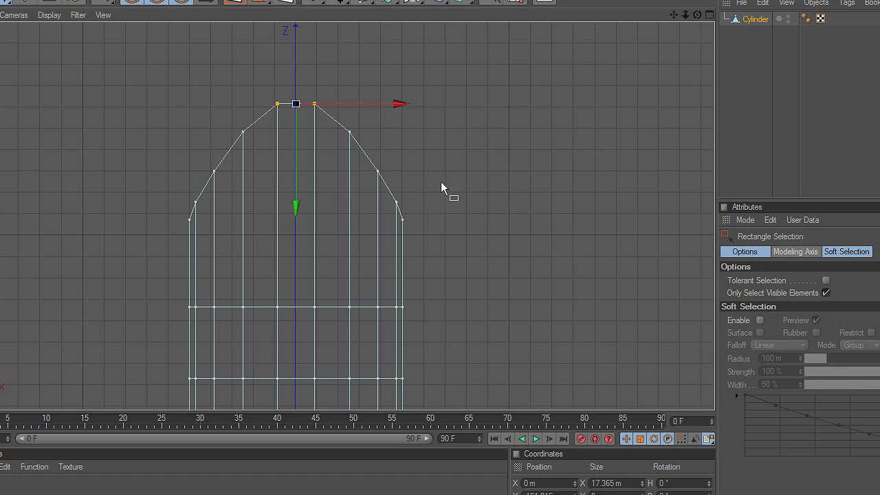
# Turn off Only Select Visible Elements, select all points along the rounded end in perspective, and scale them vertically until they lie flat
pyautogui.middleClick(452, 180)
pyautogui.middleClick(252, 149)
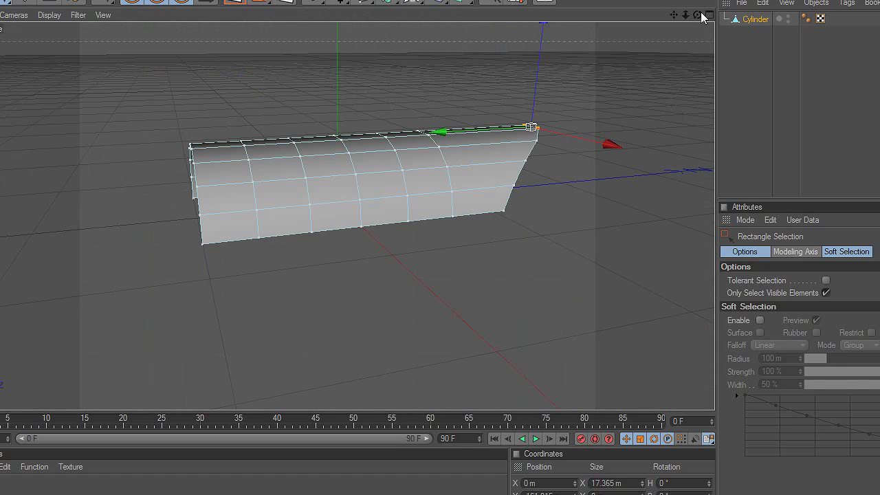
pyautogui.moveTo(674, 14); pyautogui.dragTo(629, 34)
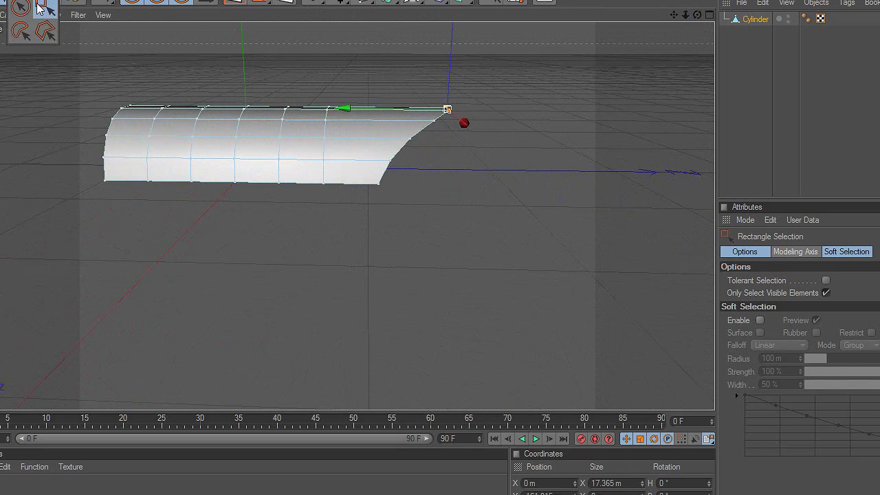
pyautogui.moveTo(522, 62); pyautogui.dragTo(335, 256)
pyautogui.moveTo(696, 15); pyautogui.dragTo(839, 323)
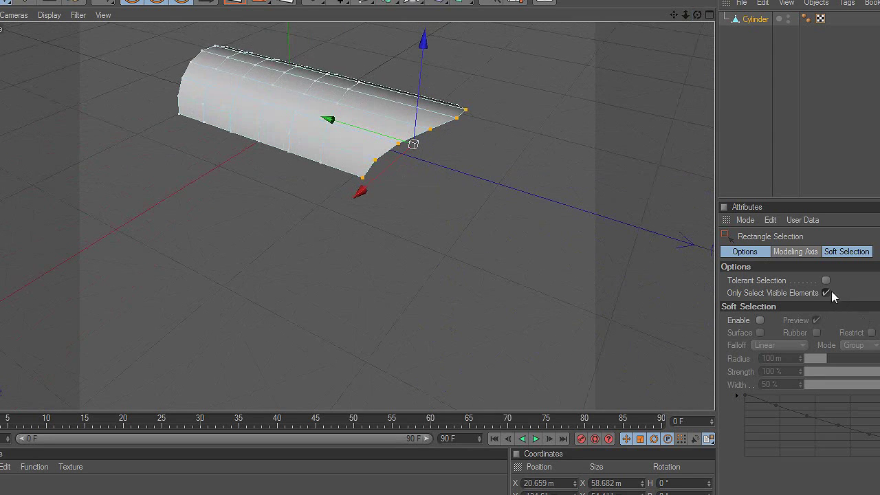
pyautogui.click(827, 293)
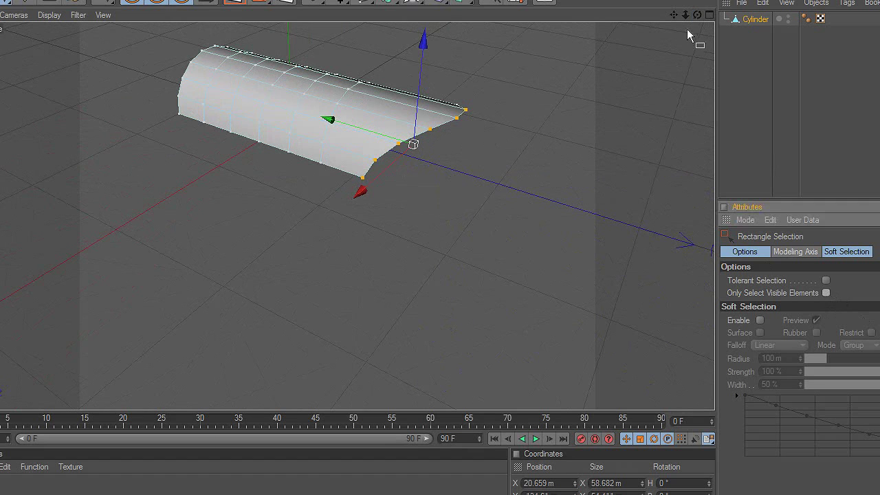
pyautogui.moveTo(677, 15); pyautogui.dragTo(743, 0)
pyautogui.moveTo(514, 80); pyautogui.dragTo(373, 291)
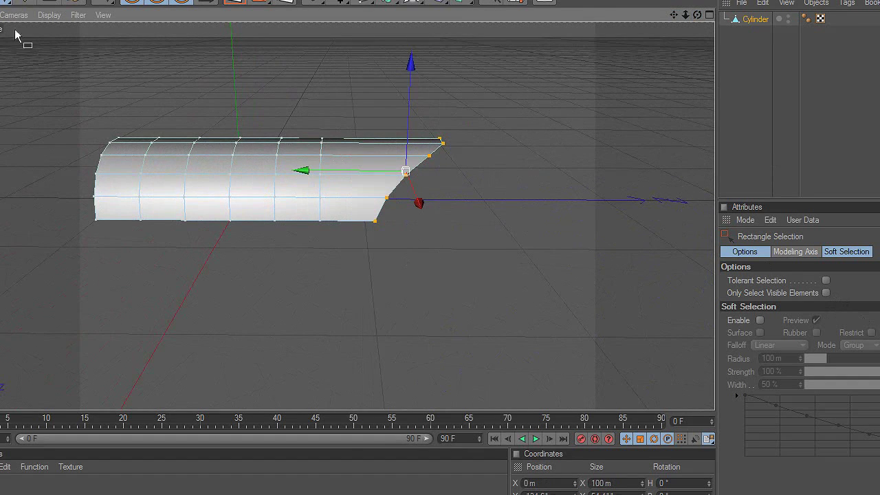
pyautogui.press('t')
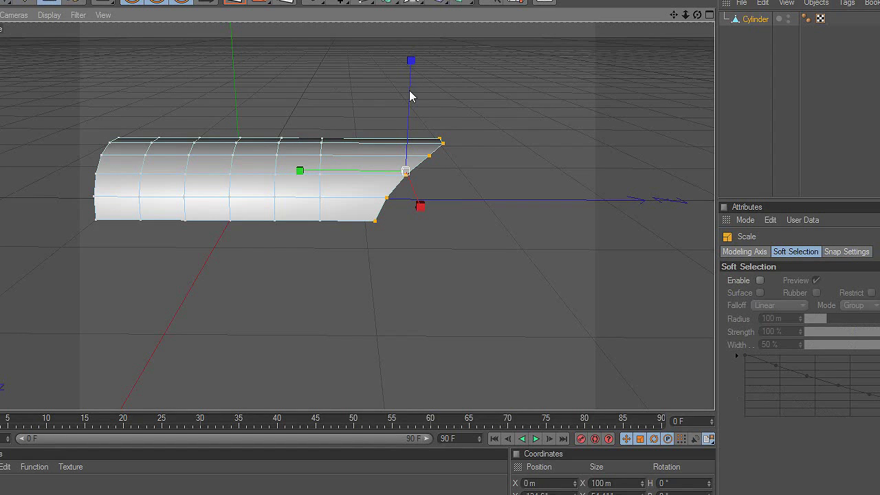
pyautogui.moveTo(411, 61); pyautogui.dragTo(411, 88)
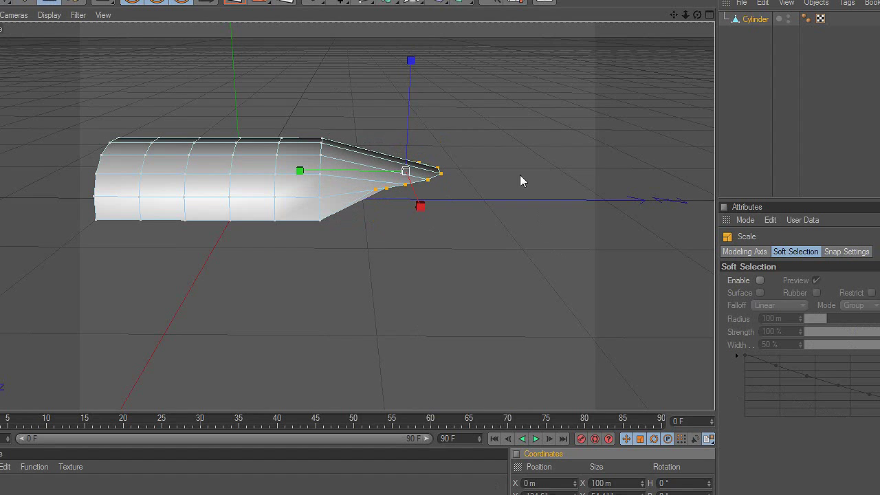
# Move the flattened tip points straight down onto the shell's base line in the side view
pyautogui.middleClick(496, 159)
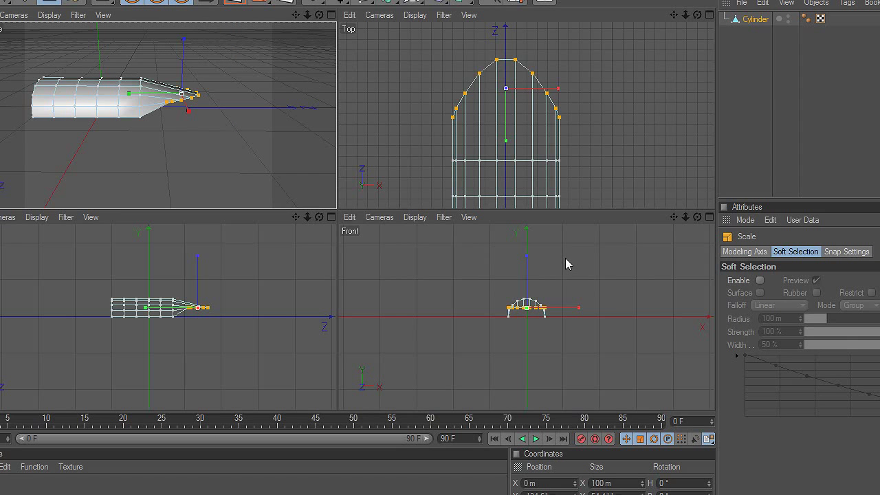
pyautogui.middleClick(206, 309)
pyautogui.scroll(5, 426, 294)
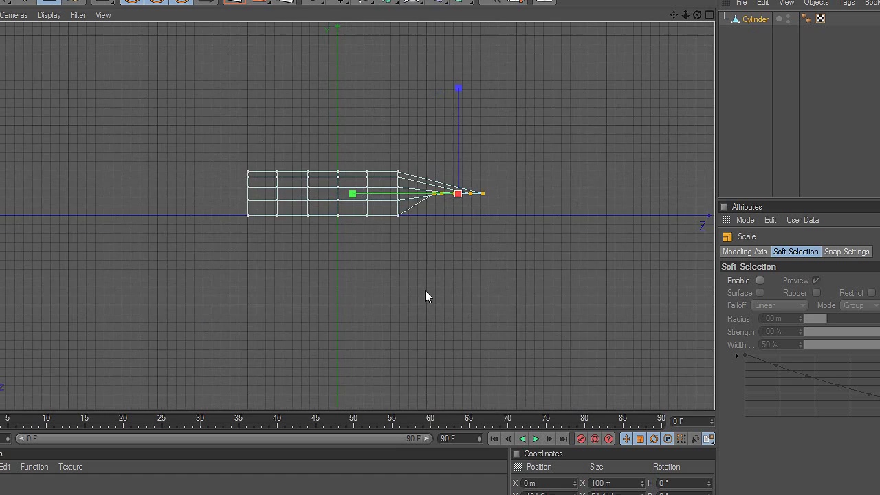
pyautogui.press('e')
pyautogui.moveTo(528, 113); pyautogui.dragTo(527, 149)
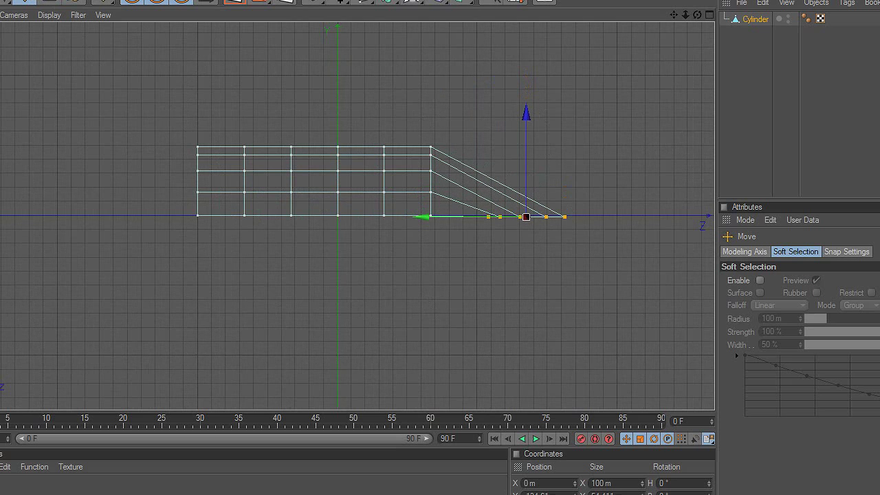
pyautogui.press('Return')
# Tilt the column of points where the taper begins toward the tip, and shift it slightly outward and down
pyautogui.moveTo(674, 15); pyautogui.dragTo(587, 29)
pyautogui.scroll(5, 499, 144)
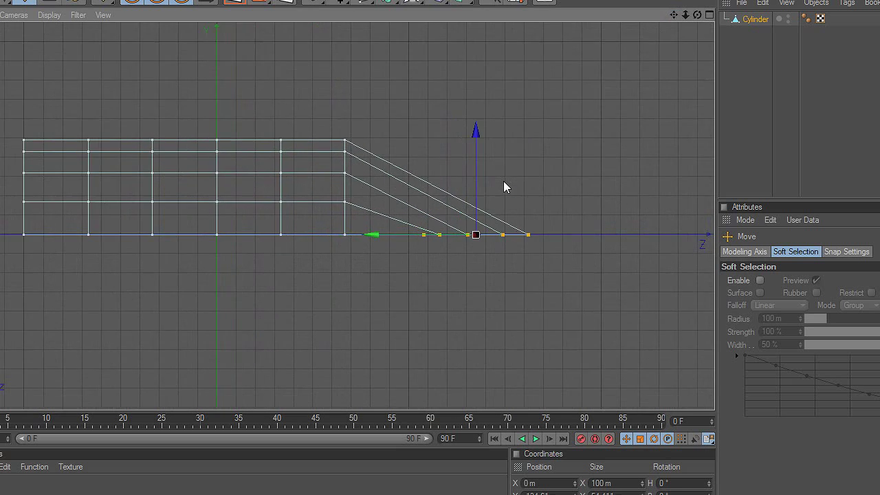
pyautogui.scroll(2, 503, 182)
pyautogui.click(6, 2)
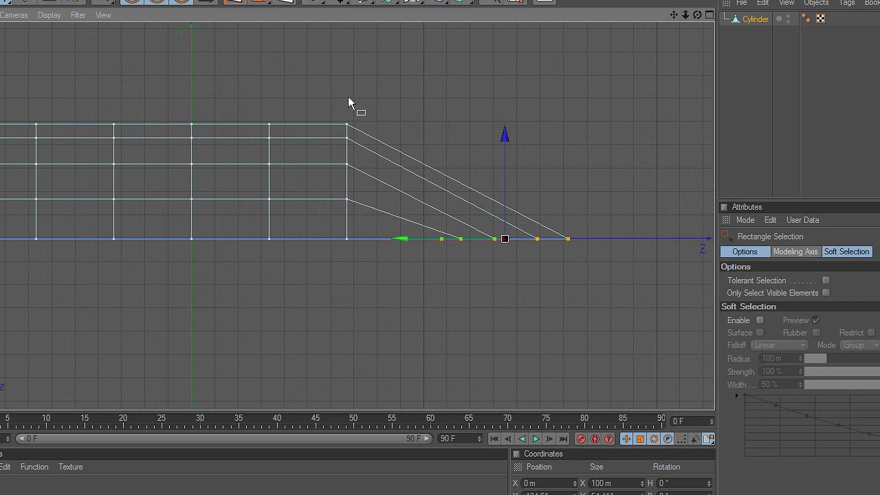
pyautogui.moveTo(372, 96); pyautogui.dragTo(321, 302)
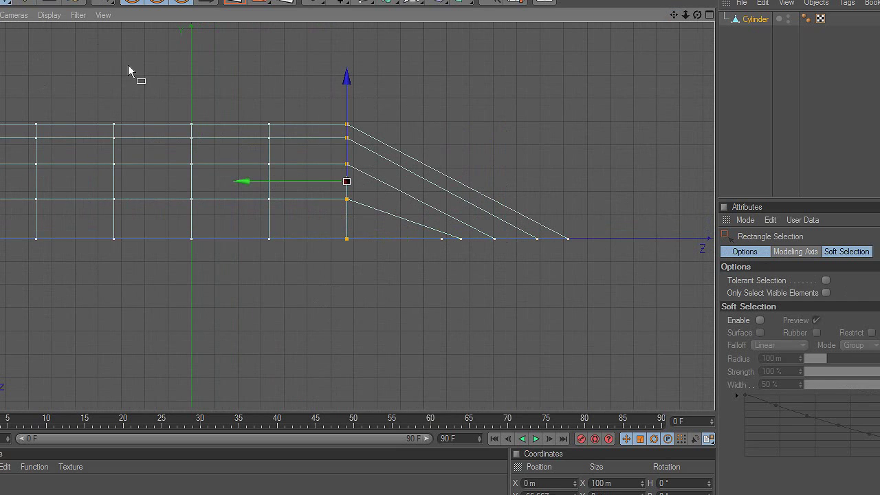
pyautogui.click(81, 2)
pyautogui.moveTo(386, 137); pyautogui.dragTo(405, 163)
pyautogui.press('e')
pyautogui.moveTo(519, 127); pyautogui.dragTo(540, 133)
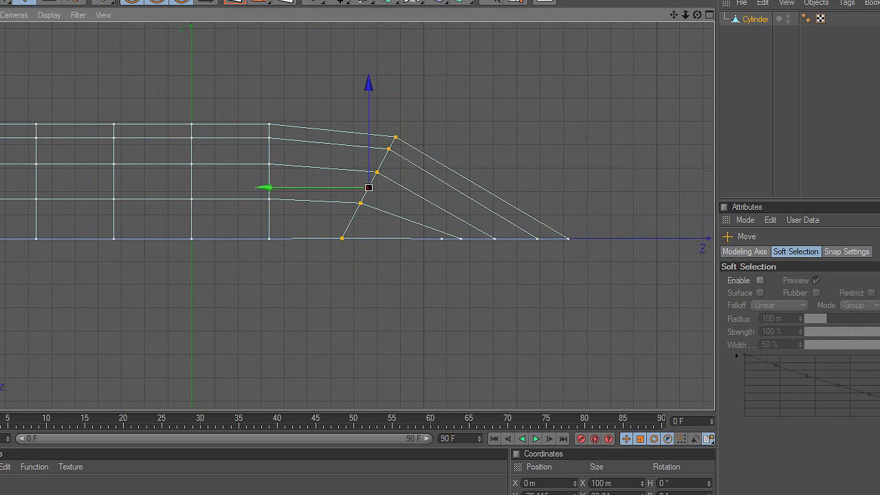
# Tilt the next column of points behind it slightly toward the tip and move it a little outward
pyautogui.click(3, 1)
pyautogui.moveTo(246, 98); pyautogui.dragTo(279, 276)
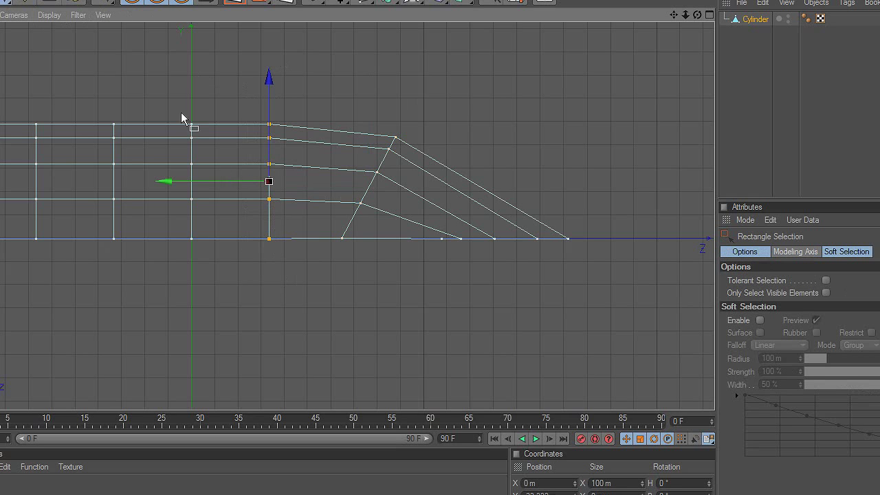
pyautogui.click(76, 2)
pyautogui.moveTo(309, 138); pyautogui.dragTo(317, 140)
pyautogui.click(42, 2)
pyautogui.moveTo(269, 182); pyautogui.dragTo(280, 181)
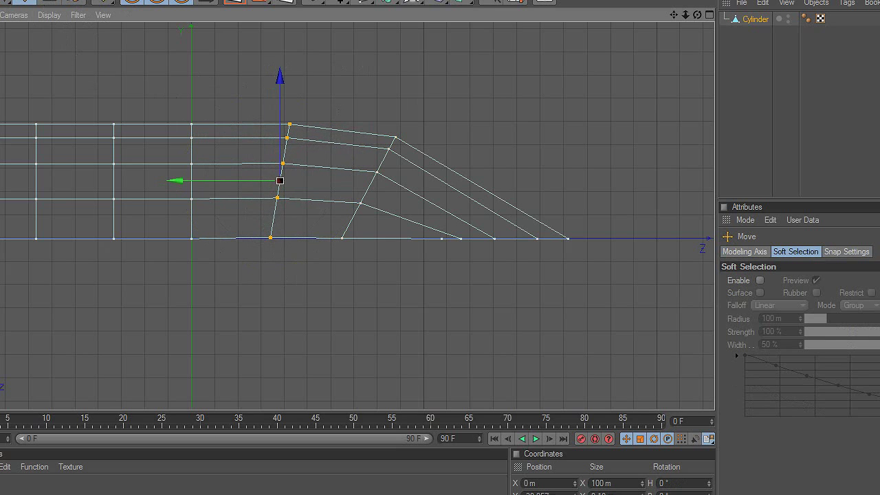
pyautogui.middleClick(475, 114)
pyautogui.middleClick(231, 116)
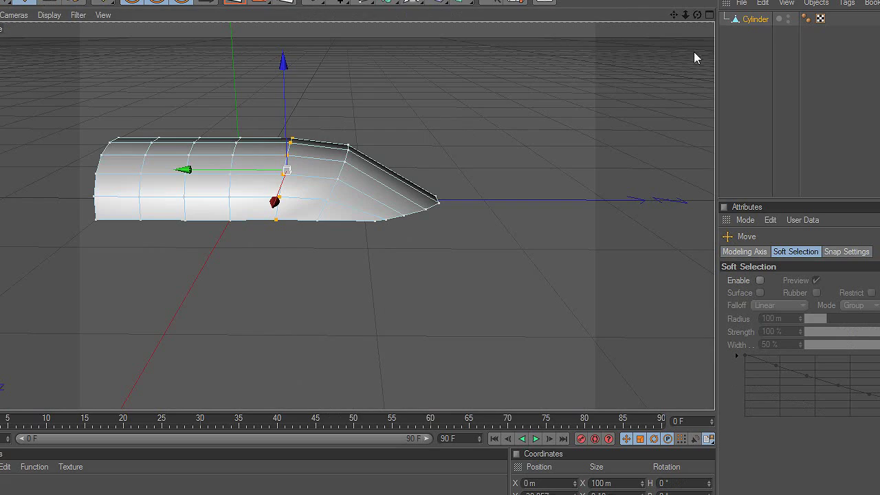
pyautogui.moveTo(699, 18)
pyautogui.mouseDown()
pyautogui.moveTo(667, 31)
pyautogui.moveTo(700, 32)
pyautogui.moveTo(713, 10)
pyautogui.moveTo(697, 15)
pyautogui.moveTo(708, 13)
pyautogui.moveTo(695, 29)
pyautogui.moveTo(704, 24)
pyautogui.mouseUp()
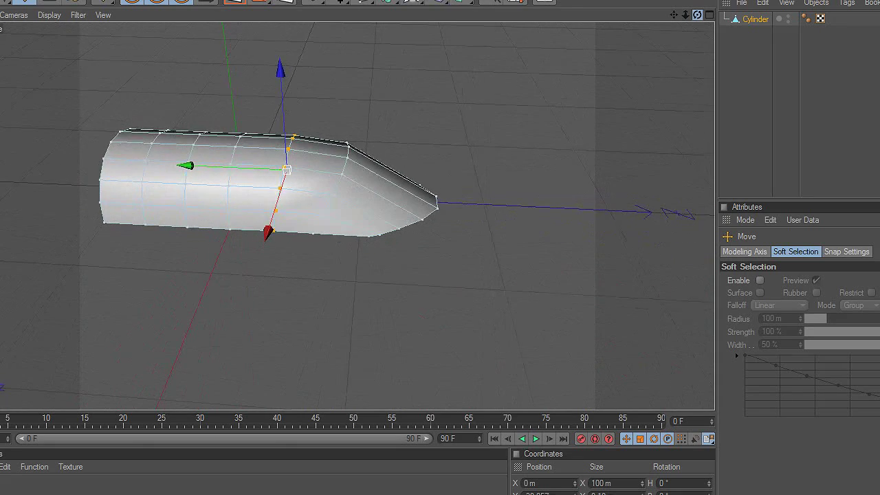
# In the side view, select the points above the base line in the three rearmost columns and lower them slightly
pyautogui.middleClick(523, 190)
pyautogui.middleClick(321, 267)
pyautogui.scroll(-4, 431, 257)
pyautogui.moveTo(675, 17); pyautogui.dragTo(766, 3)
pyautogui.scroll(5, 464, 143)
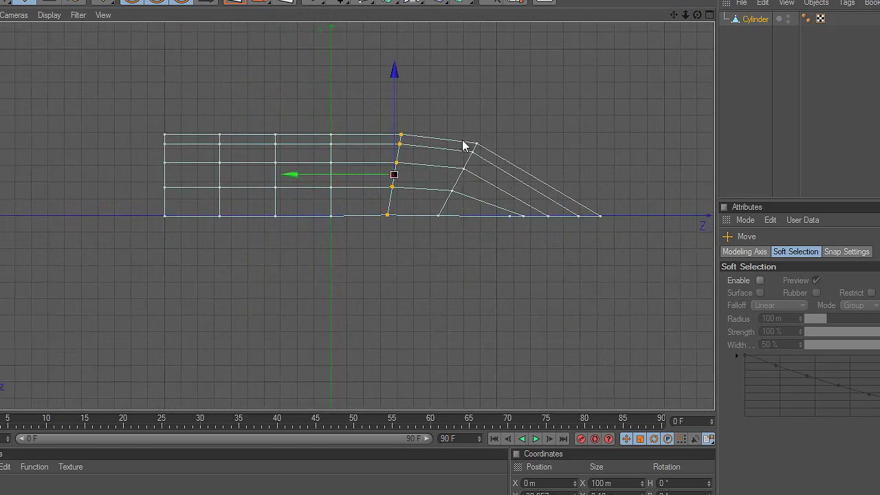
pyautogui.click(1, 2)
pyautogui.moveTo(71, 50); pyautogui.dragTo(141, 198)
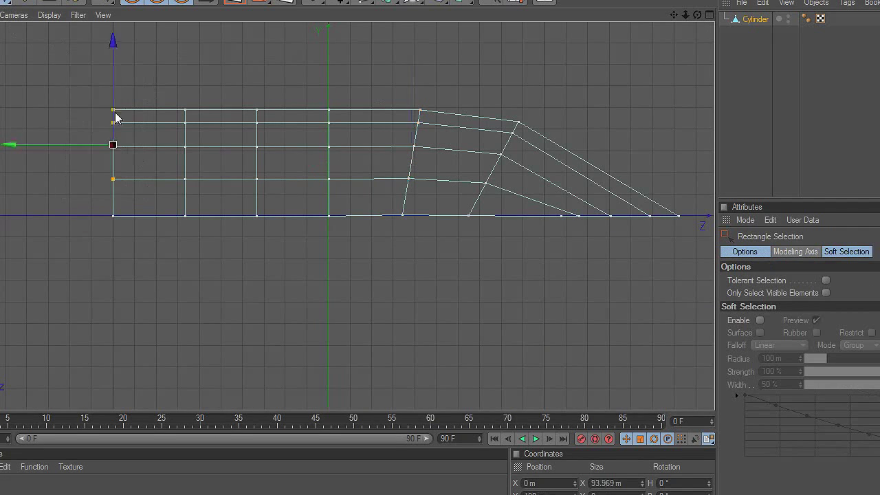
pyautogui.moveTo(41, 75); pyautogui.dragTo(286, 201)
pyautogui.moveTo(185, 77); pyautogui.dragTo(185, 82)
# Lower the two rearmost columns' upper points further, and then the last column's by about 4.5 m, to slope the back down
pyautogui.moveTo(66, 95); pyautogui.dragTo(207, 205)
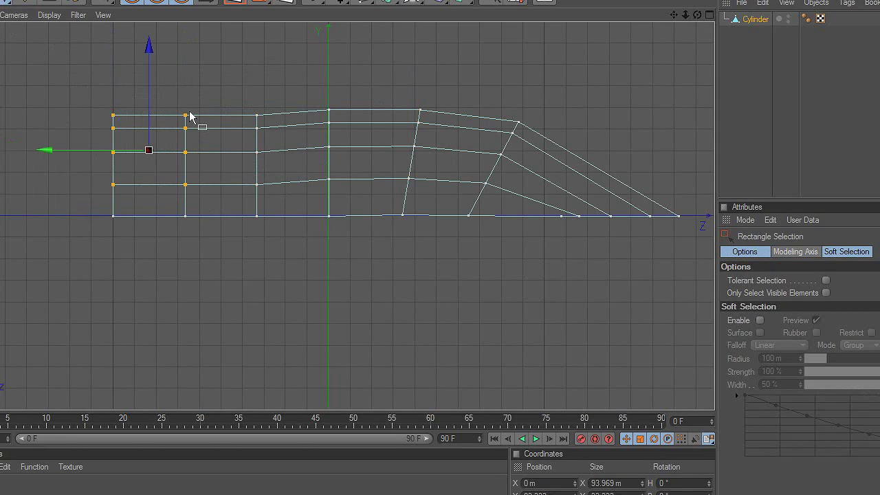
pyautogui.moveTo(151, 93); pyautogui.dragTo(152, 97)
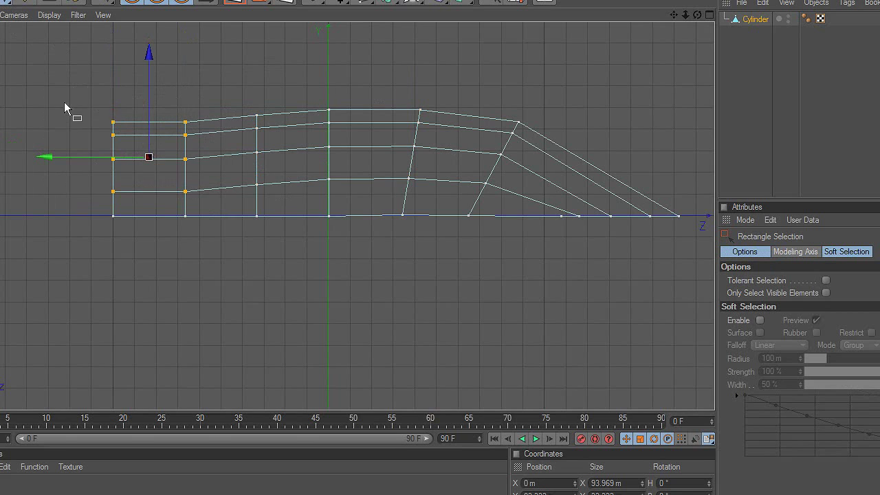
pyautogui.moveTo(138, 208); pyautogui.dragTo(131, 196)
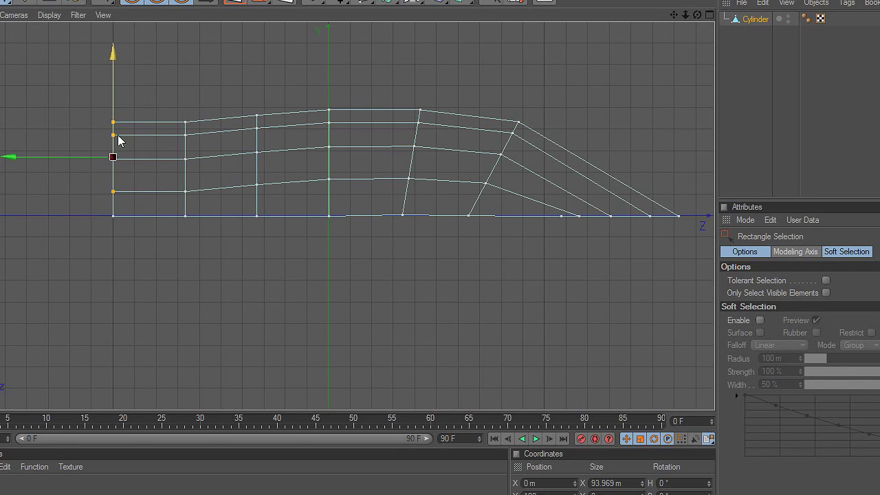
pyautogui.moveTo(119, 112); pyautogui.dragTo(119, 121)
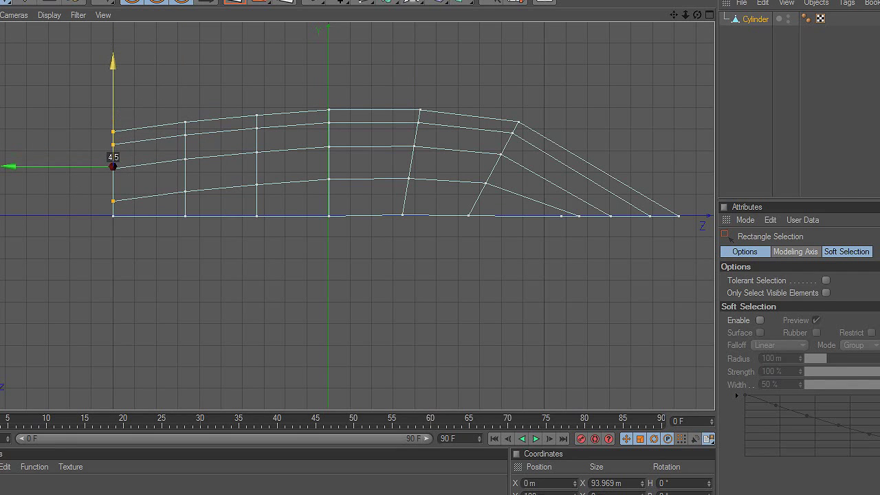
# Render the perspective view to check the shell's sloped profile
pyautogui.middleClick(506, 189)
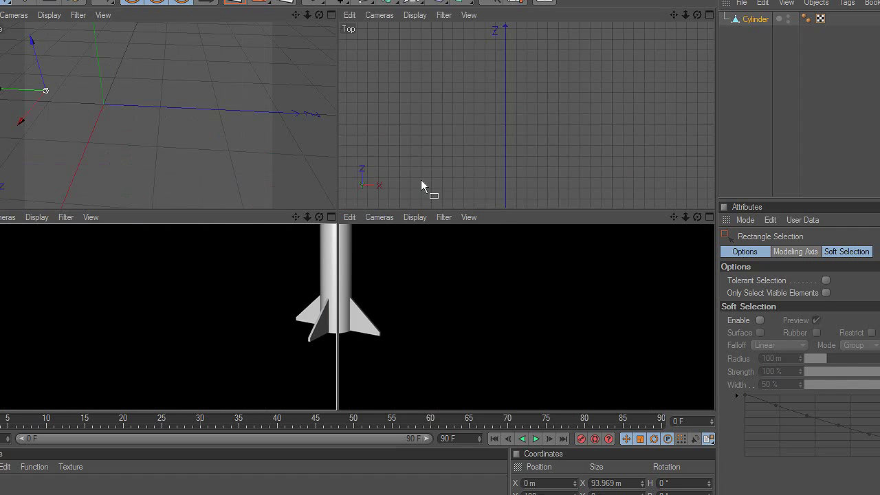
pyautogui.middleClick(288, 143)
pyautogui.moveTo(697, 14); pyautogui.dragTo(722, 24)
pyautogui.moveTo(647, 88); pyautogui.dragTo(672, 62)
pyautogui.scroll(-2, 577, 164)
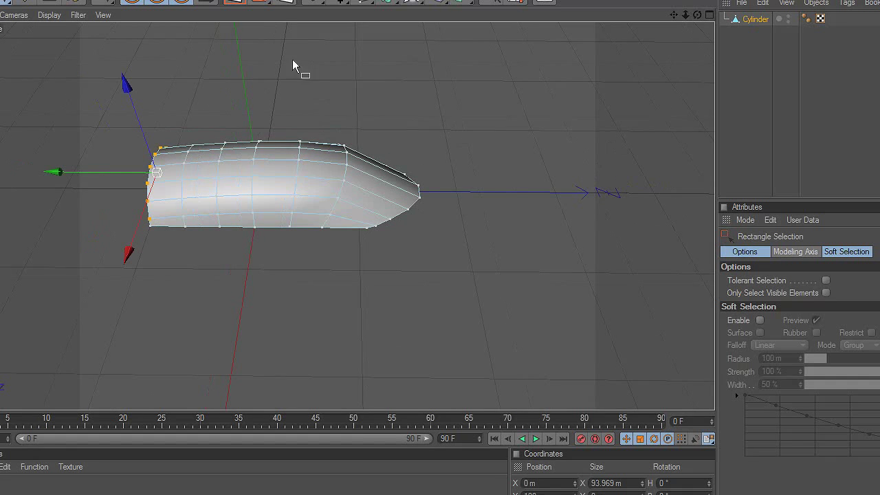
pyautogui.click(236, 1)
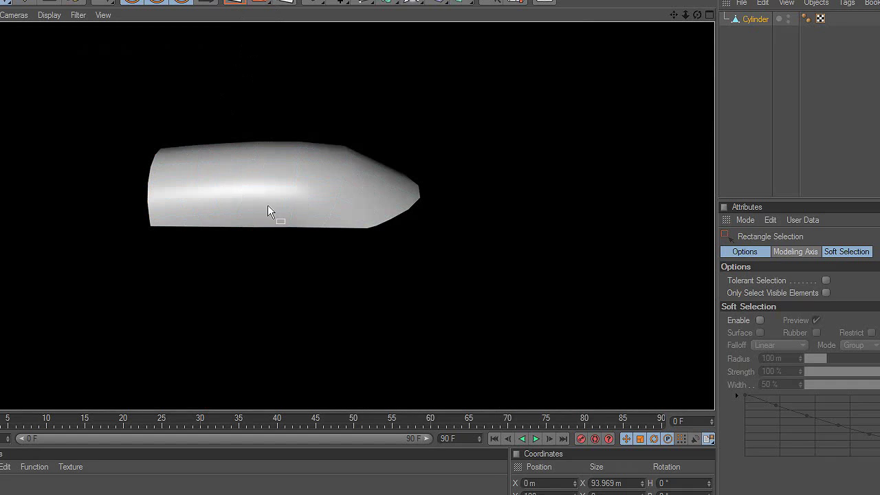
pyautogui.moveTo(701, 21); pyautogui.dragTo(672, 17)
# In the top view, select the three front rows of points and scale them along X to about 93.6 m wide
pyautogui.middleClick(490, 205)
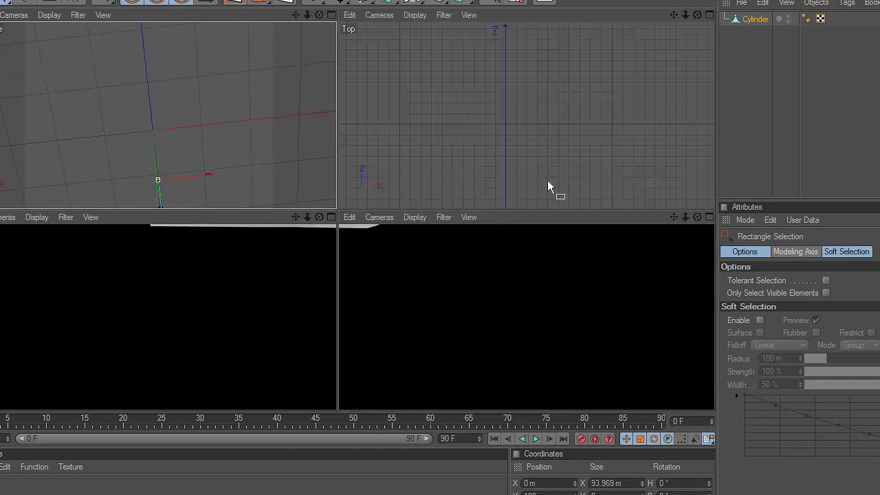
pyautogui.middleClick(588, 145)
pyautogui.moveTo(674, 15); pyautogui.dragTo(700, 0)
pyautogui.moveTo(523, 61); pyautogui.dragTo(154, 212)
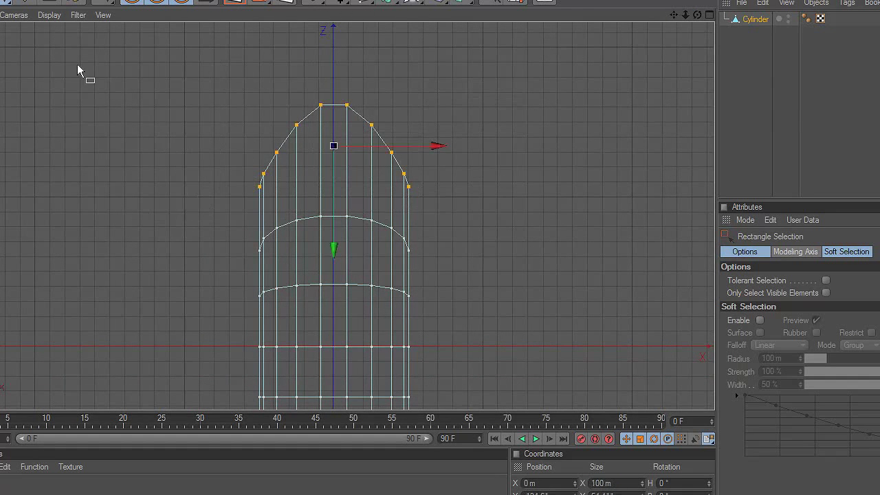
pyautogui.click(51, 2)
pyautogui.moveTo(674, 15); pyautogui.dragTo(681, 0)
pyautogui.click(5, 2)
pyautogui.moveTo(190, 45); pyautogui.dragTo(531, 286)
pyautogui.click(55, 2)
pyautogui.moveTo(435, 164)
pyautogui.mouseDown()
pyautogui.moveTo(427, 165)
pyautogui.moveTo(434, 165)
pyautogui.mouseUp()
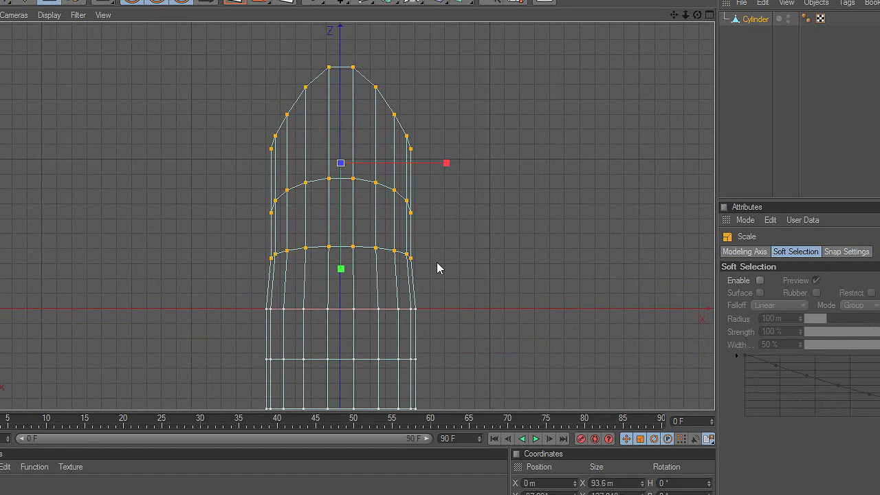
# Deselect the rearmost of the three selected rows and scale the two remaining front rows narrower along X
pyautogui.press('0')
pyautogui.keyDown('ctrl'); pyautogui.moveTo(459, 290); pyautogui.dragTo(211, 233); pyautogui.keyUp('ctrl')
pyautogui.click(49, 1)
pyautogui.moveTo(447, 141); pyautogui.dragTo(447, 139)
# Keep only the tip points selected and scale them along X to about 65.7 m wide
pyautogui.press('0')
pyautogui.keyDown('ctrl'); pyautogui.moveTo(306, 234); pyautogui.dragTo(224, 162); pyautogui.keyUp('ctrl')
pyautogui.click(45, 3)
pyautogui.moveTo(447, 108); pyautogui.dragTo(445, 108)
# Select the row of points at the open rear end and scale it slightly narrower along X
pyautogui.scroll(-5, 432, 187)
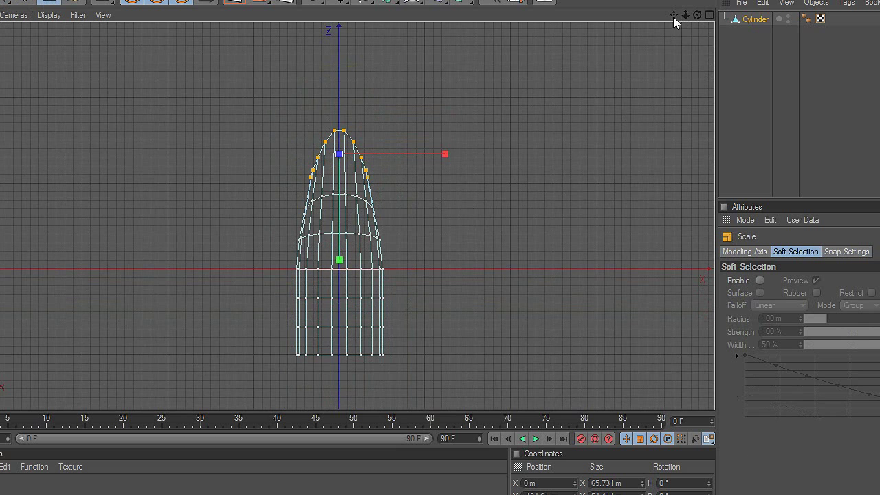
pyautogui.moveTo(674, 16); pyautogui.dragTo(672, 17)
pyautogui.scroll(2, 484, 249)
pyautogui.press('0')
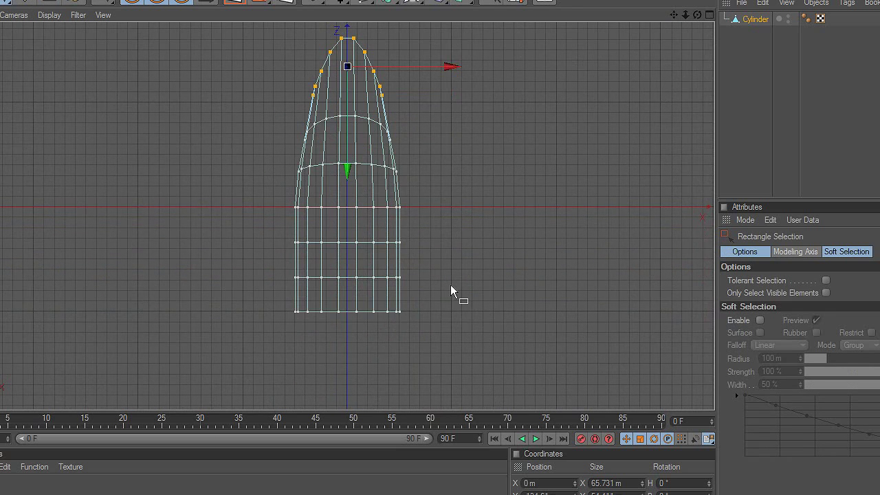
pyautogui.scroll(1, 472, 360)
pyautogui.moveTo(467, 355); pyautogui.dragTo(251, 289)
pyautogui.click(53, 2)
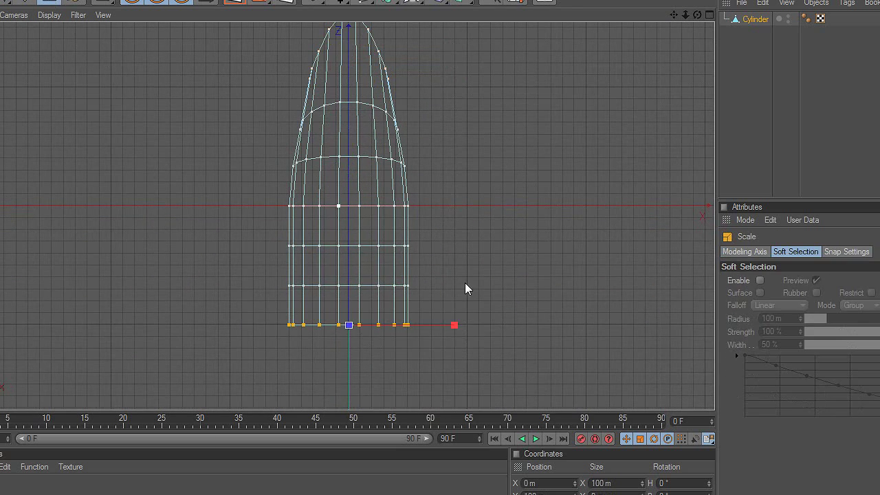
pyautogui.scroll(1, 432, 351)
pyautogui.moveTo(446, 331)
pyautogui.mouseDown()
pyautogui.moveTo(438, 330)
pyautogui.moveTo(454, 332)
pyautogui.mouseUp()
# Select the second row from the rear end and scale it along X to about 98 m wide
pyautogui.press('0')
pyautogui.moveTo(481, 261); pyautogui.dragTo(240, 303)
pyautogui.click(51, 2)
pyautogui.moveTo(437, 292); pyautogui.dragTo(452, 291)
# Render the perspective view and examine the narrowed shell from several angles
pyautogui.middleClick(188, 191)
pyautogui.middleClick(188, 190)
pyautogui.moveTo(697, 15); pyautogui.dragTo(671, 21)
pyautogui.scroll(2, 621, 103)
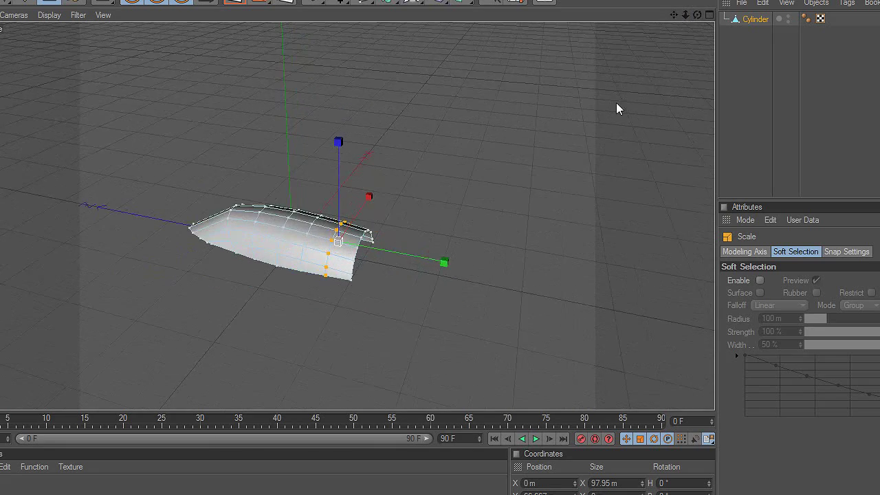
pyautogui.click(233, 1)
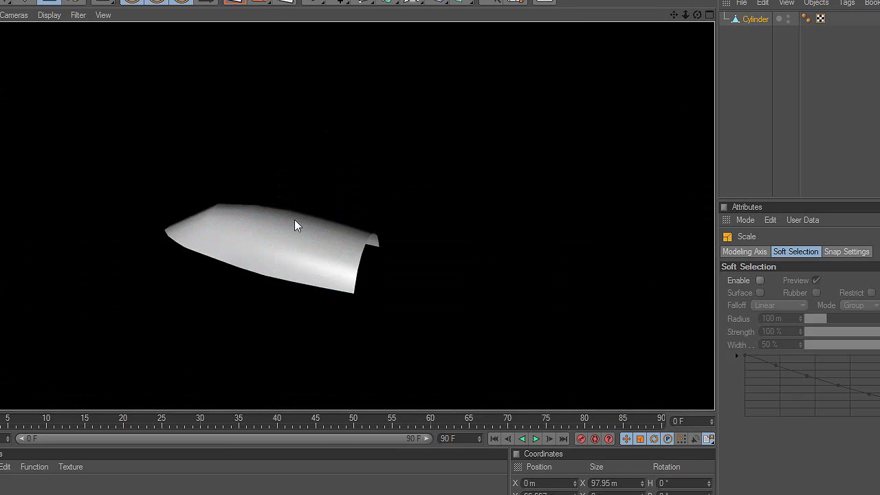
pyautogui.moveTo(676, 16); pyautogui.dragTo(700, 13)
pyautogui.moveTo(711, 52); pyautogui.dragTo(708, 58)
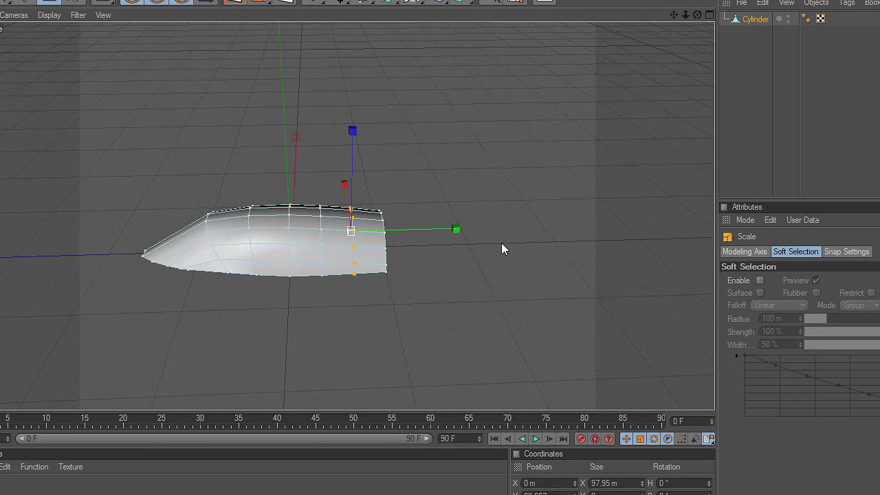
# In the side view, move the upper points of the tilted column nearest the tip down and slightly back
pyautogui.middleClick(513, 222)
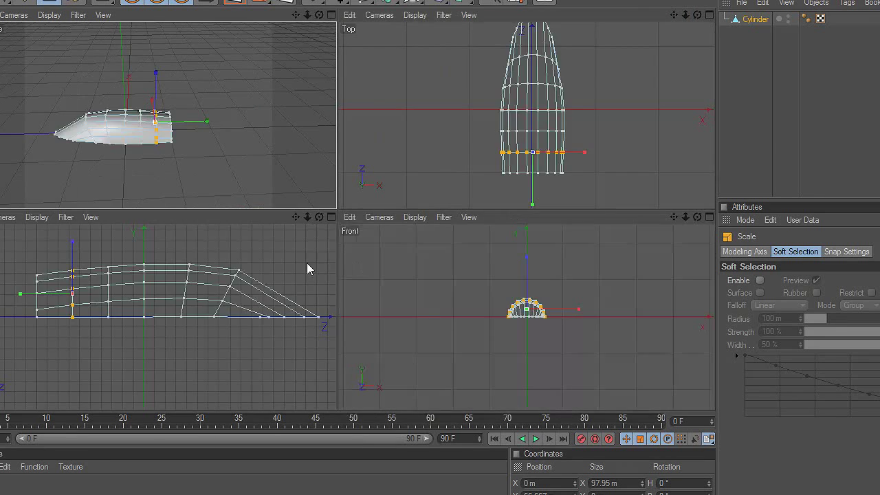
pyautogui.middleClick(306, 264)
pyautogui.press('0')
pyautogui.moveTo(550, 102); pyautogui.dragTo(460, 199)
pyautogui.click(25, 2)
pyautogui.moveTo(623, 124); pyautogui.dragTo(618, 134)
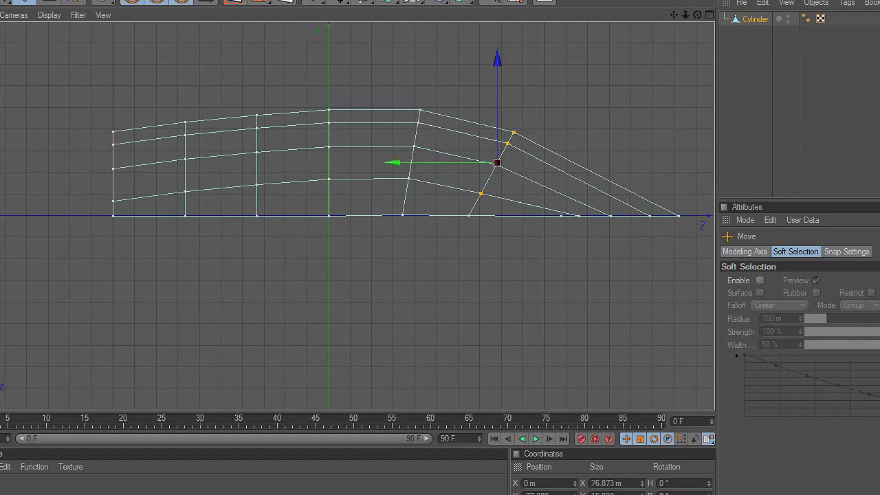
# Render the perspective view to check the smoothed slope toward the tip
pyautogui.middleClick(615, 127)
pyautogui.middleClick(204, 125)
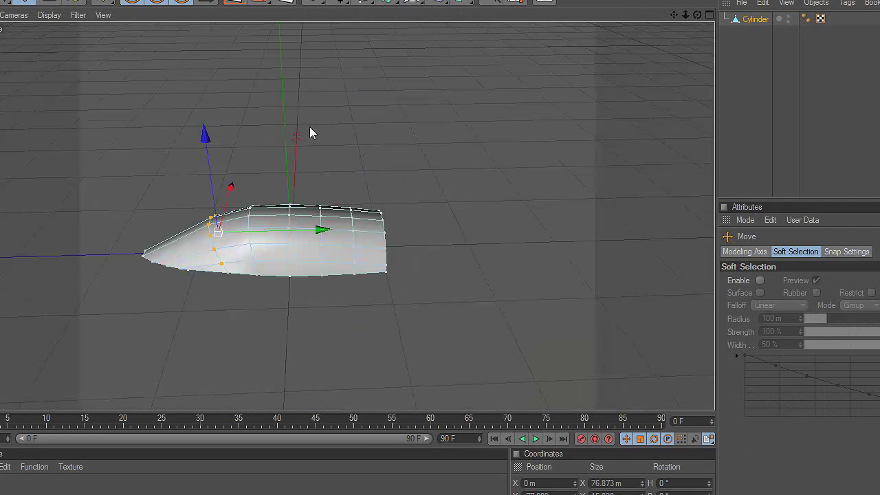
pyautogui.click(240, 3)
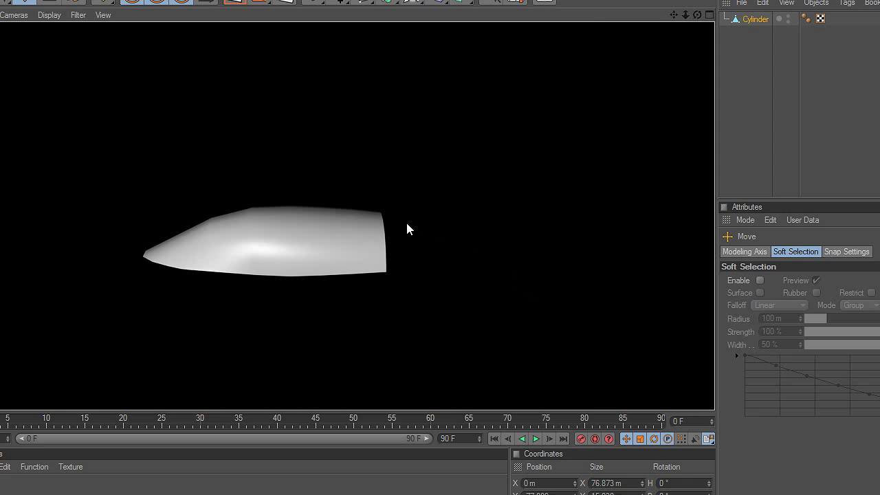
pyautogui.click(420, 209)
pyautogui.moveTo(699, 16); pyautogui.dragTo(667, 1)
# Copy the Cylinder object and switch from point editing to rotating the whole object
pyautogui.click(749, 19)
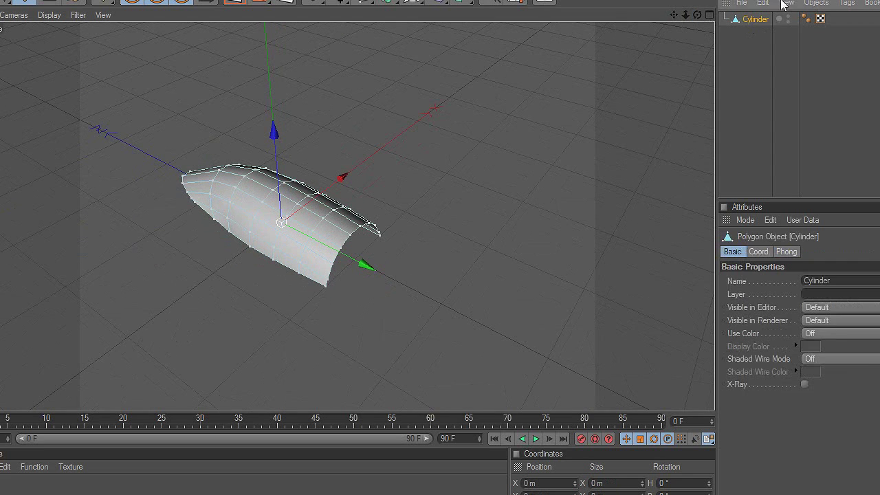
pyautogui.click(766, 4)
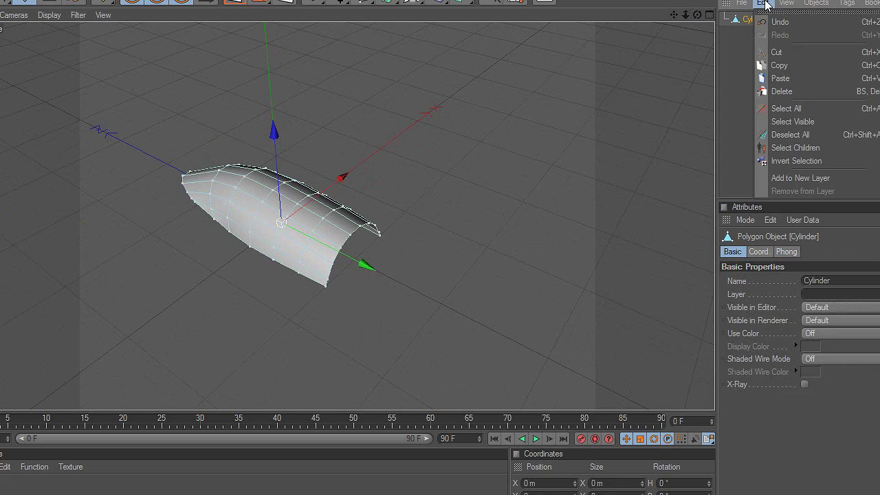
pyautogui.click(781, 65)
pyautogui.scroll(-1, 478, 140)
pyautogui.click(78, 3)
pyautogui.click(0, 79)
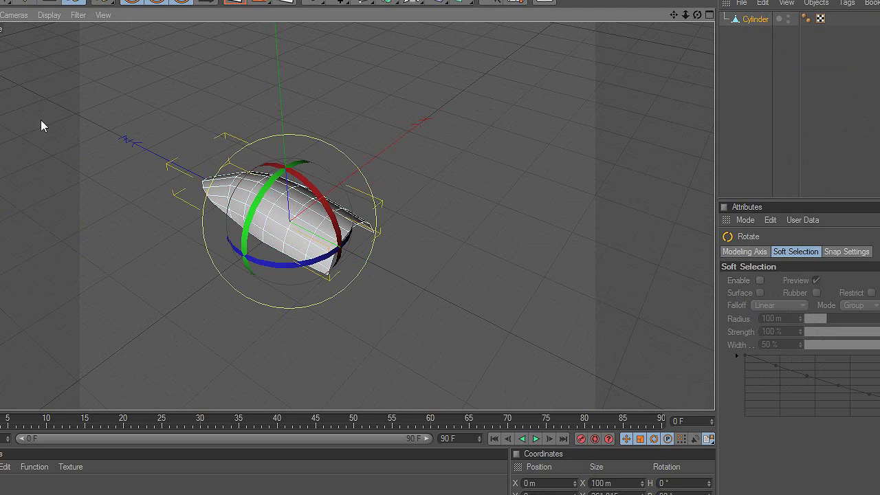
# Paste a second Cylinder, rotate it horizontally to face the opposite way, and move it clear behind the original
pyautogui.moveTo(301, 266); pyautogui.dragTo(232, 165)
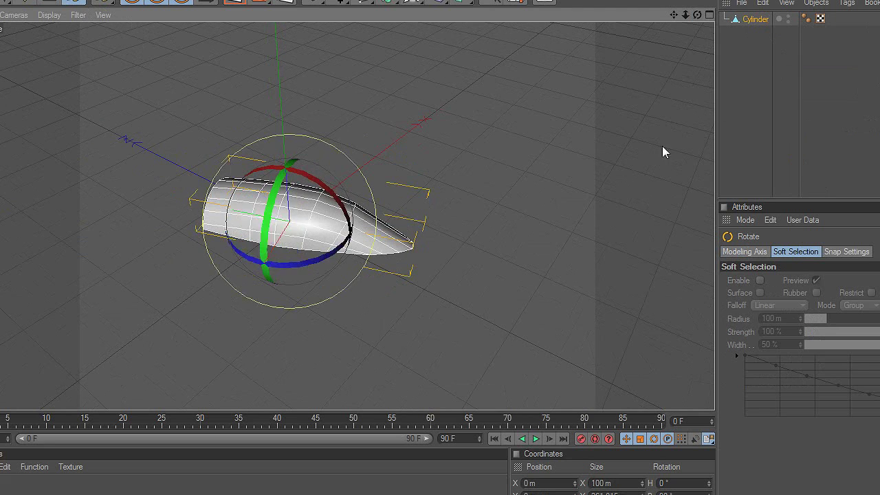
pyautogui.hotkey('ctrl', 'z')
pyautogui.hotkey('ctrl', 'v')
pyautogui.moveTo(296, 264); pyautogui.dragTo(283, 178)
pyautogui.press('e')
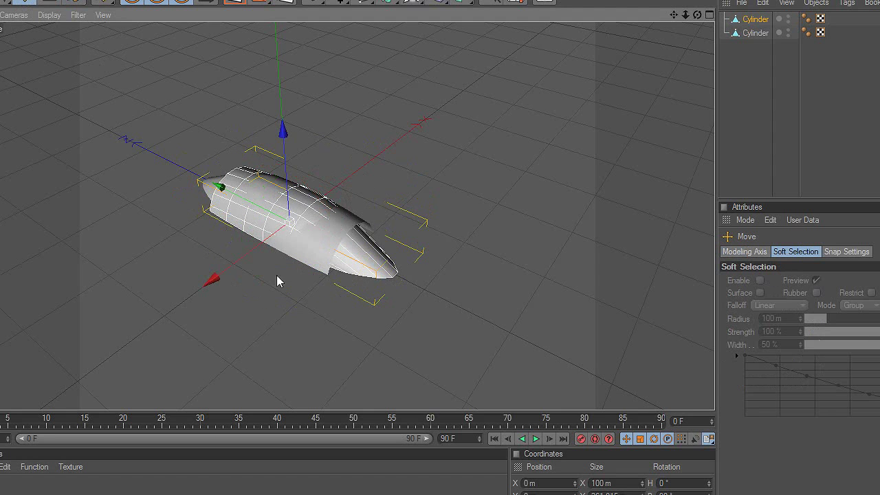
pyautogui.moveTo(263, 213)
pyautogui.mouseDown()
pyautogui.moveTo(275, 216)
pyautogui.moveTo(263, 211)
pyautogui.mouseUp()
# In point mode, delete the three columns of points at the duplicate's open end to shorten it
pyautogui.moveTo(696, 16); pyautogui.dragTo(674, 15)
pyautogui.click(0, 104)
pyautogui.moveTo(7, 3); pyautogui.dragTo(44, 9)
pyautogui.moveTo(252, 147); pyautogui.dragTo(425, 316)
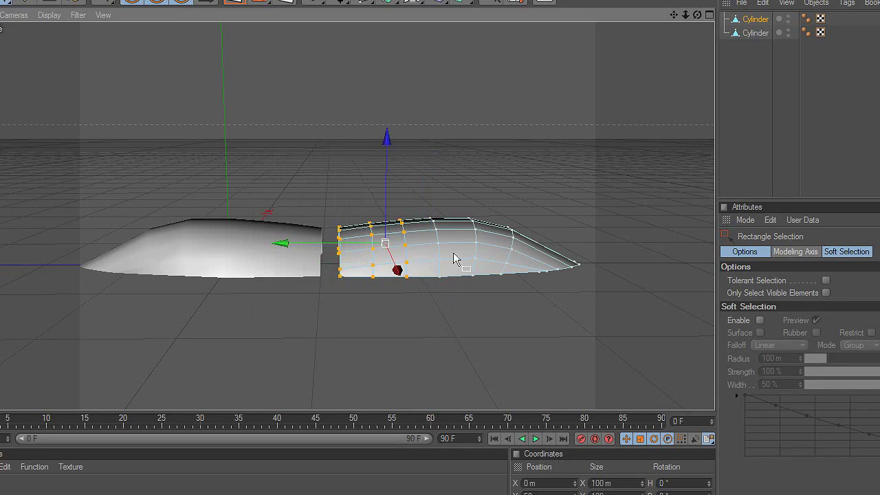
pyautogui.press('Delete')
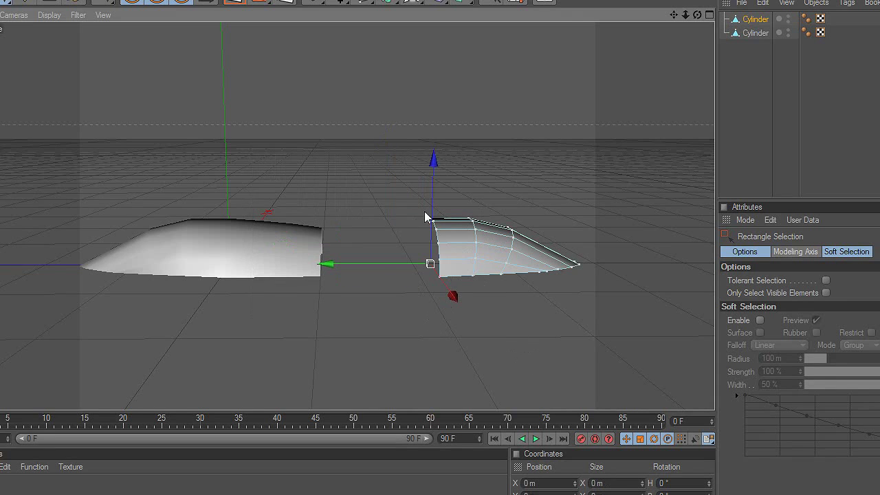